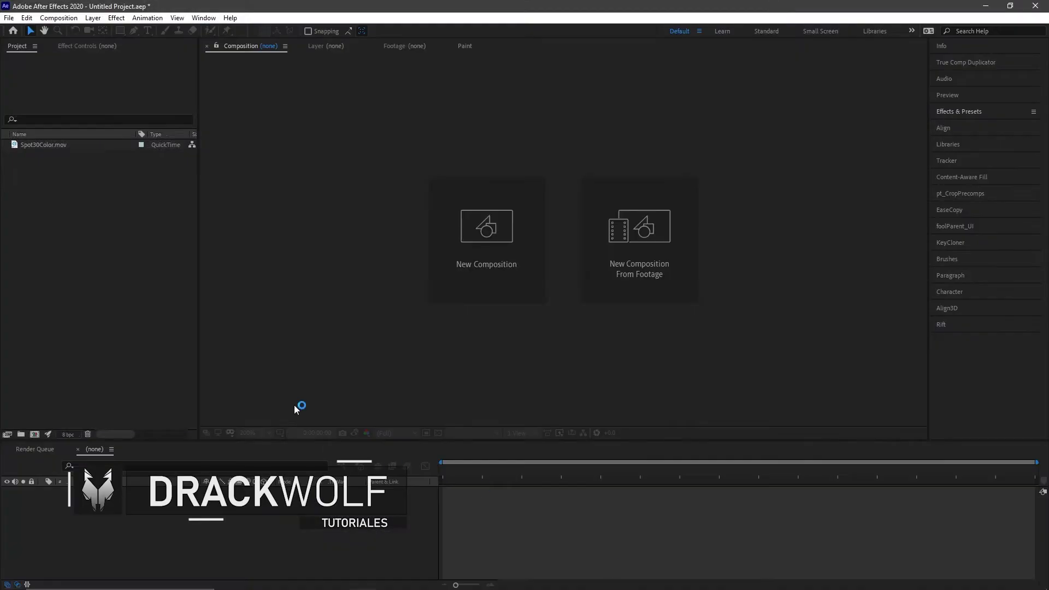
# - Create a Spot30Color composition from the Spot30Color.mov footage
pyautogui.click(110, 335)
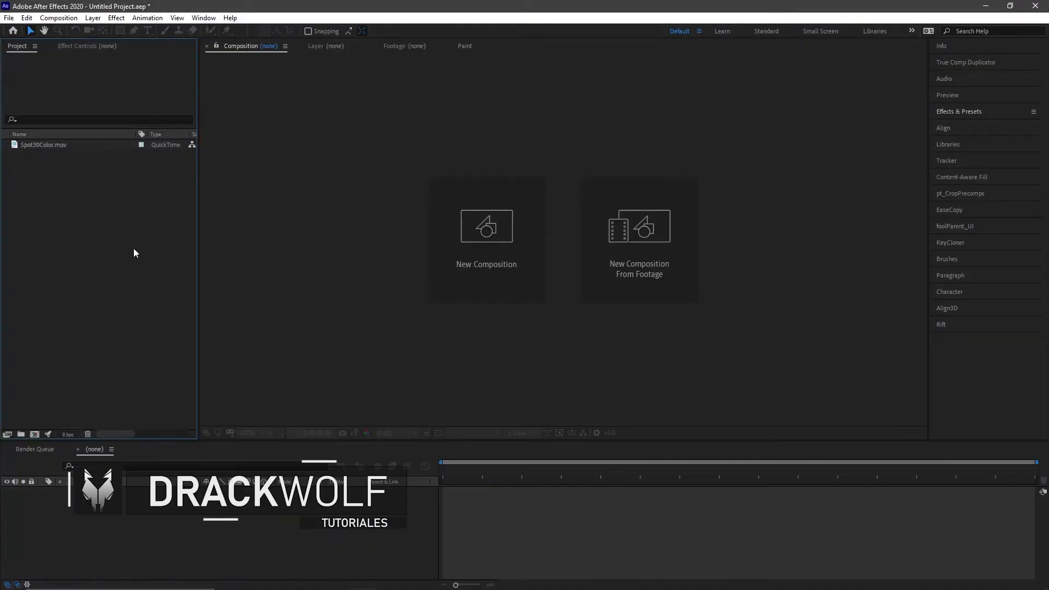
pyautogui.click(72, 145)
pyautogui.click(55, 162)
pyautogui.click(55, 147)
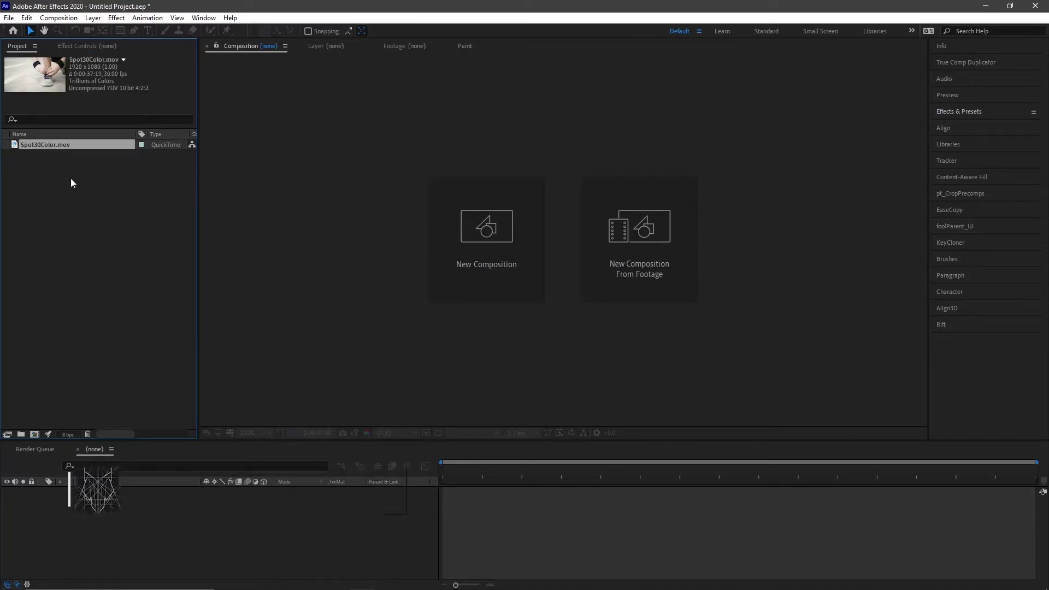
pyautogui.moveTo(30, 148); pyautogui.dragTo(34, 434)
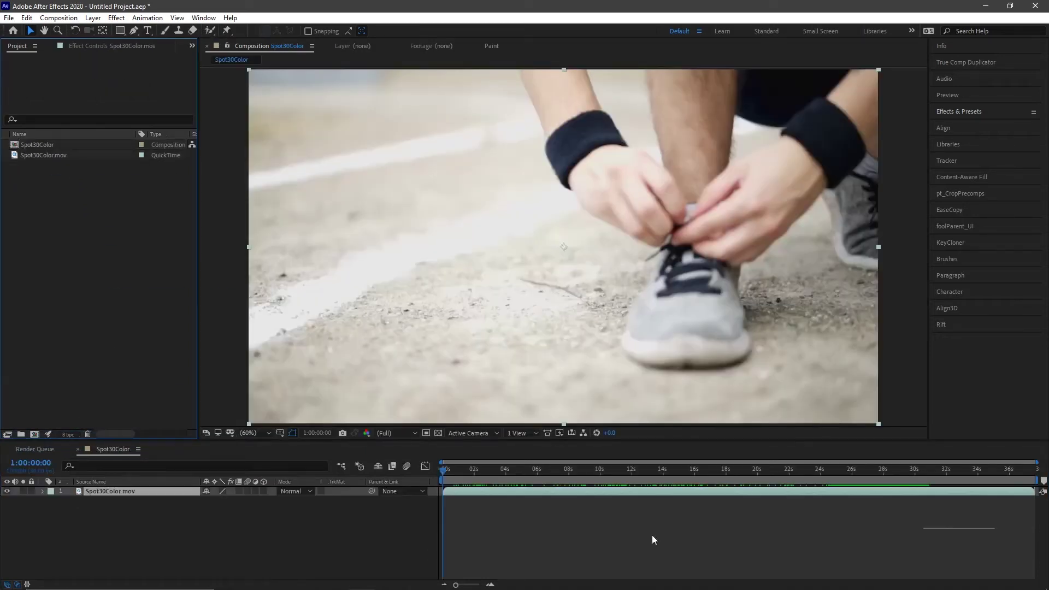
# - Slide the clip layer earlier and scrub back to find the woman close-up
pyautogui.moveTo(943, 490)
pyautogui.mouseDown()
pyautogui.moveTo(611, 500)
pyautogui.moveTo(507, 529)
pyautogui.mouseUp()
pyautogui.press('o')
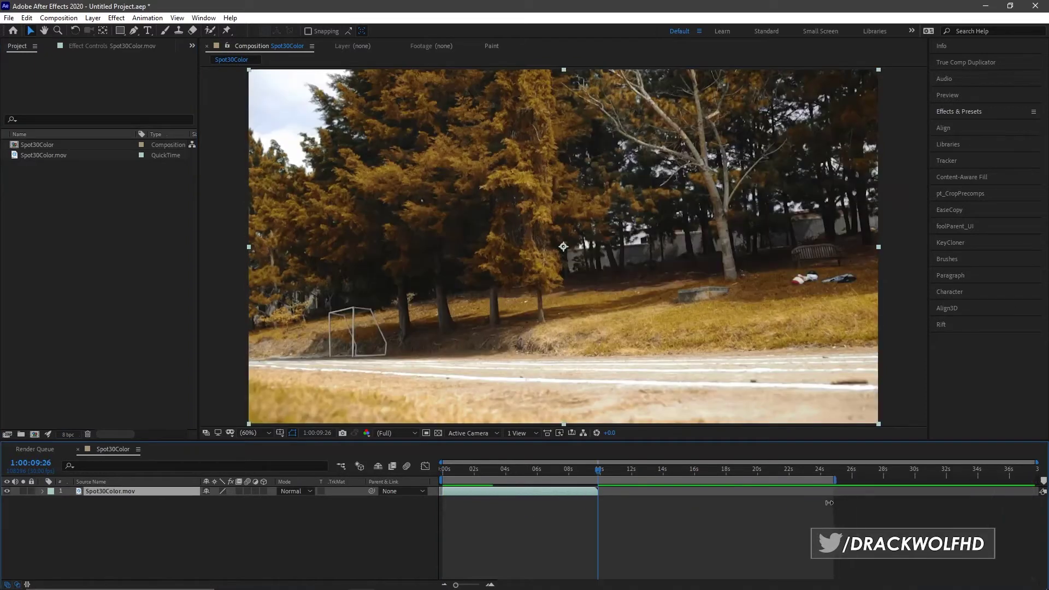
pyautogui.moveTo(526, 469); pyautogui.dragTo(467, 471)
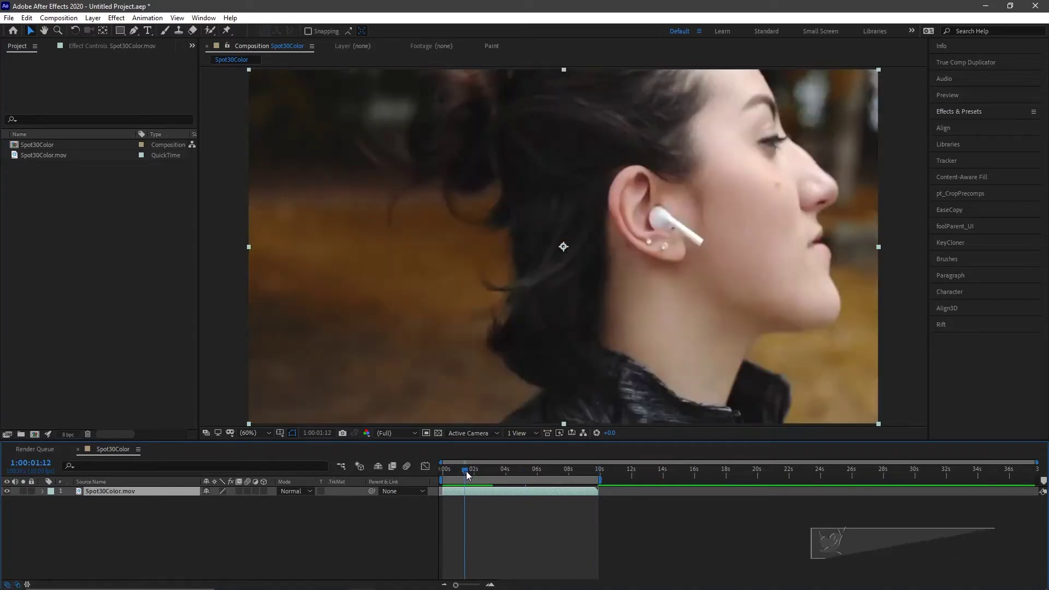
# - Trim the comp to its work area, review it, and park the playhead at frame 19
pyautogui.rightClick(467, 471)
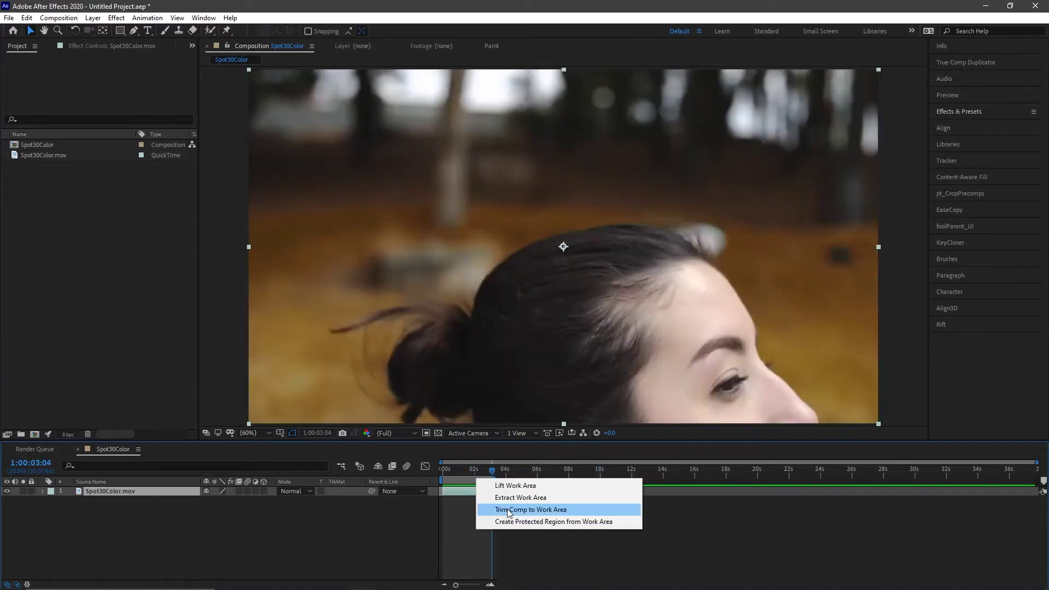
pyautogui.click(524, 508)
pyautogui.moveTo(442, 471); pyautogui.dragTo(782, 495)
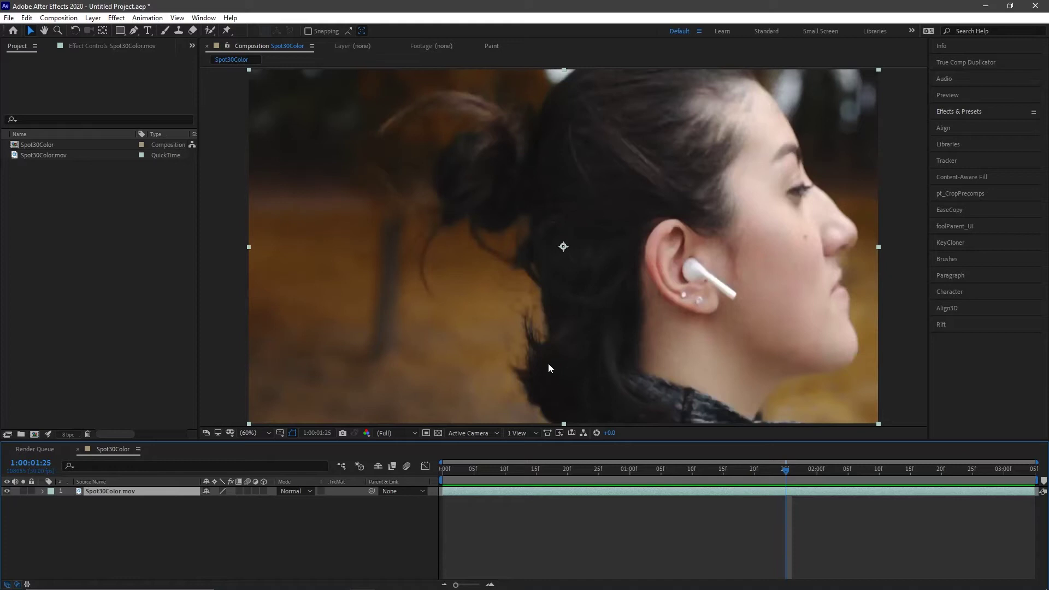
pyautogui.click(562, 470)
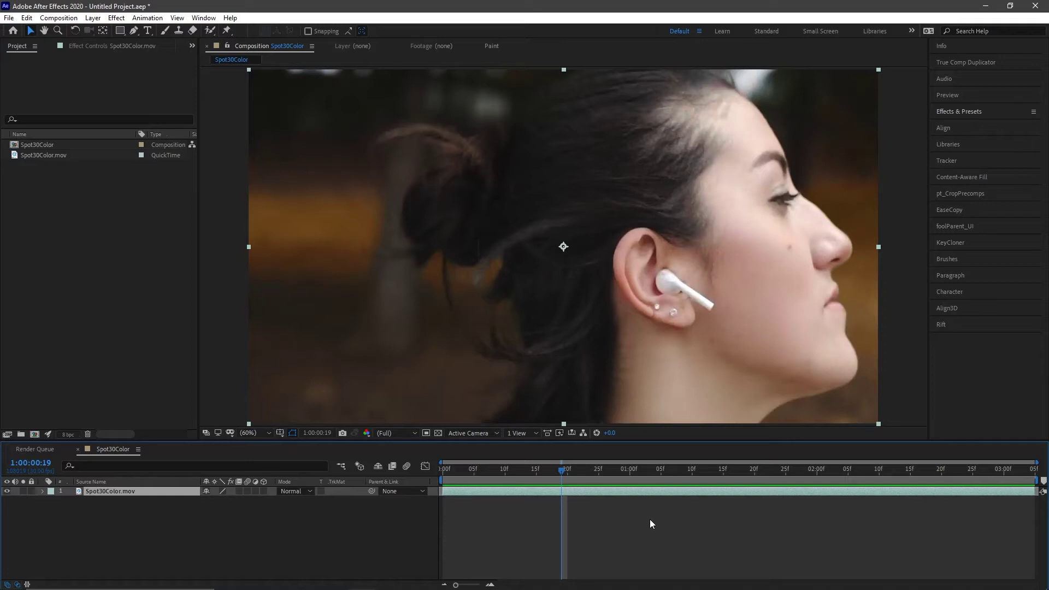
# - Set the Spot30Color composition's frame rate to 24 fps in Composition Settings
pyautogui.click(34, 146)
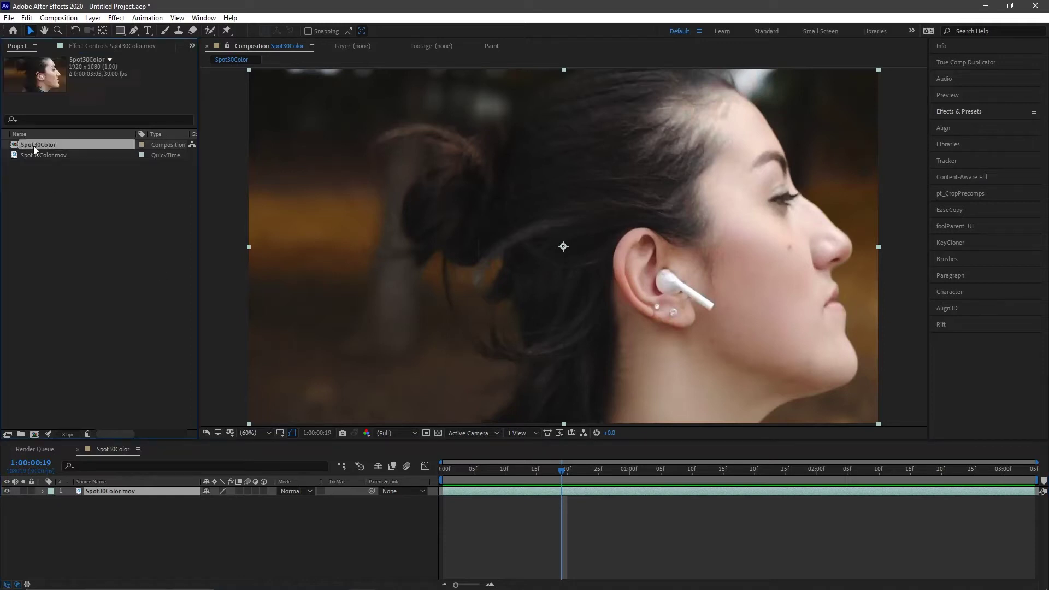
pyautogui.rightClick(45, 146)
pyautogui.click(35, 145)
pyautogui.rightClick(38, 145)
pyautogui.click(88, 152)
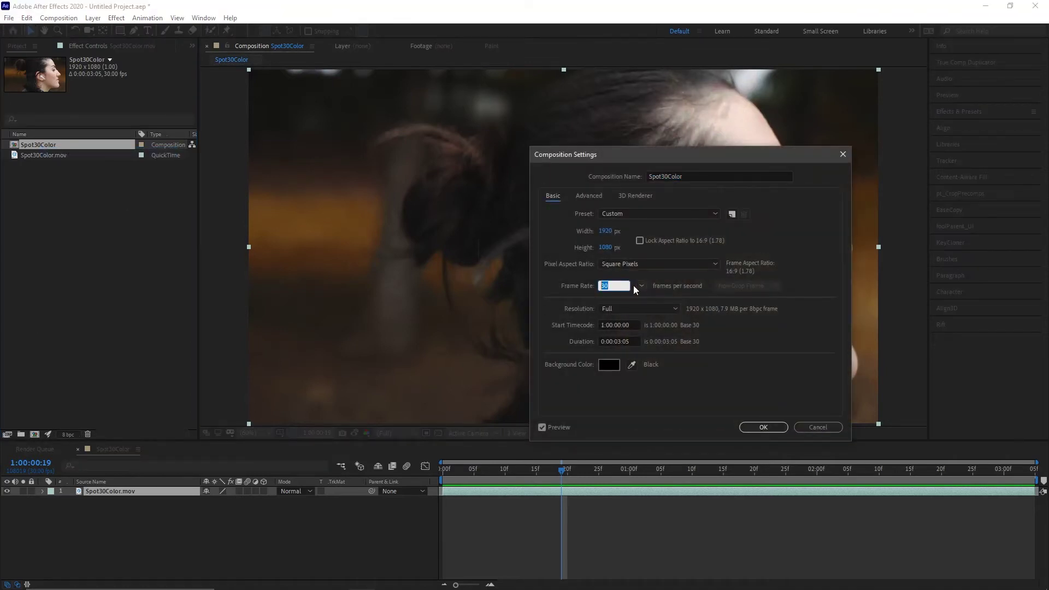
pyautogui.write('24')
pyautogui.press('Tab')
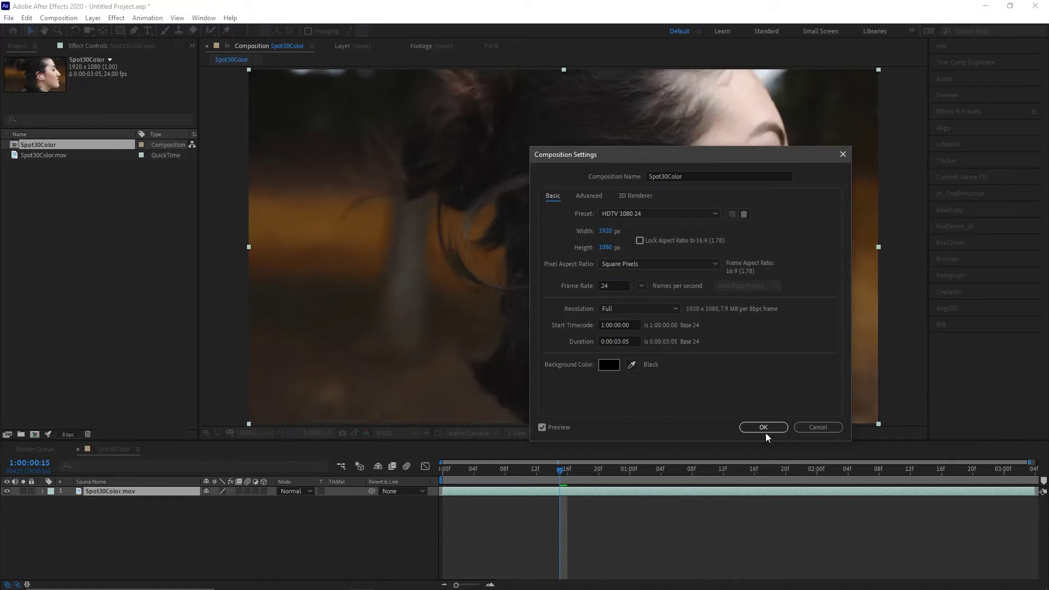
pyautogui.click(764, 428)
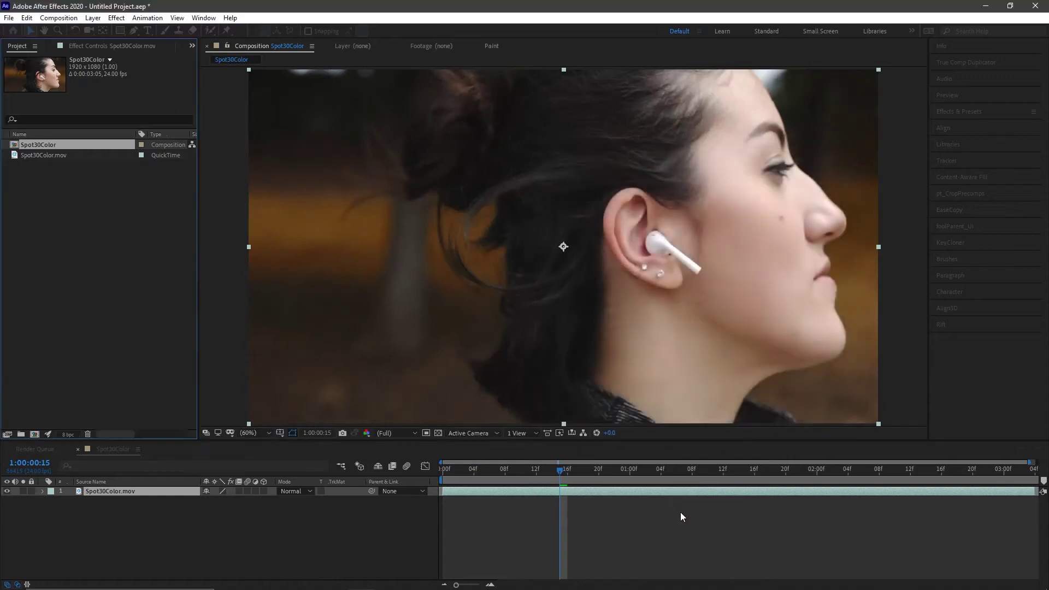
# - Scrub the clip in the timeline to check playback at 24 fps
pyautogui.click(632, 504)
pyautogui.click(599, 494)
pyautogui.moveTo(584, 469); pyautogui.dragTo(588, 511)
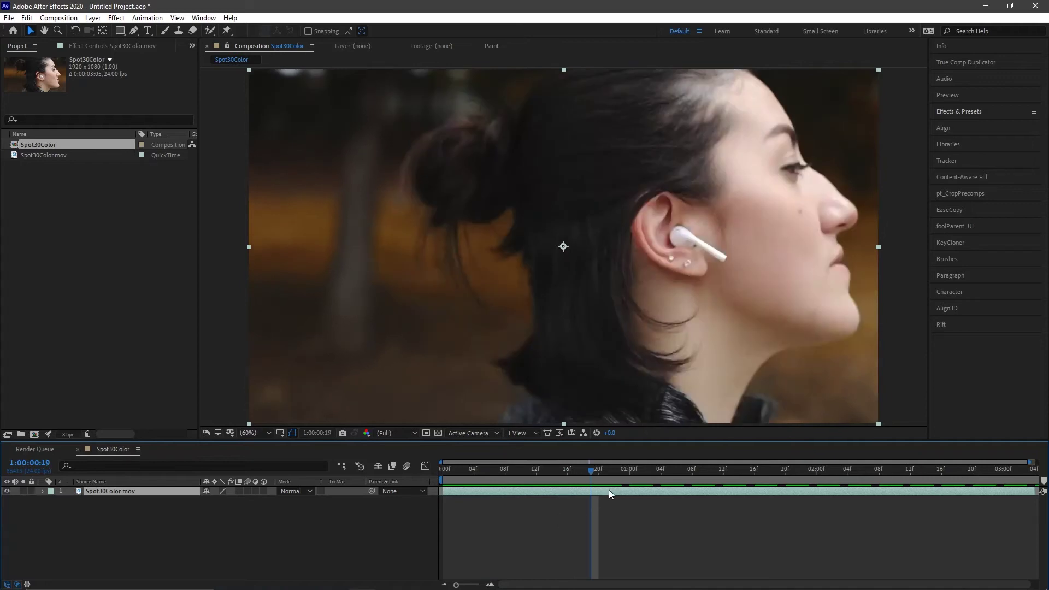
# - Search the effects for 'cc for' and drag CC Force Motion Blur onto the clip
pyautogui.click(981, 111)
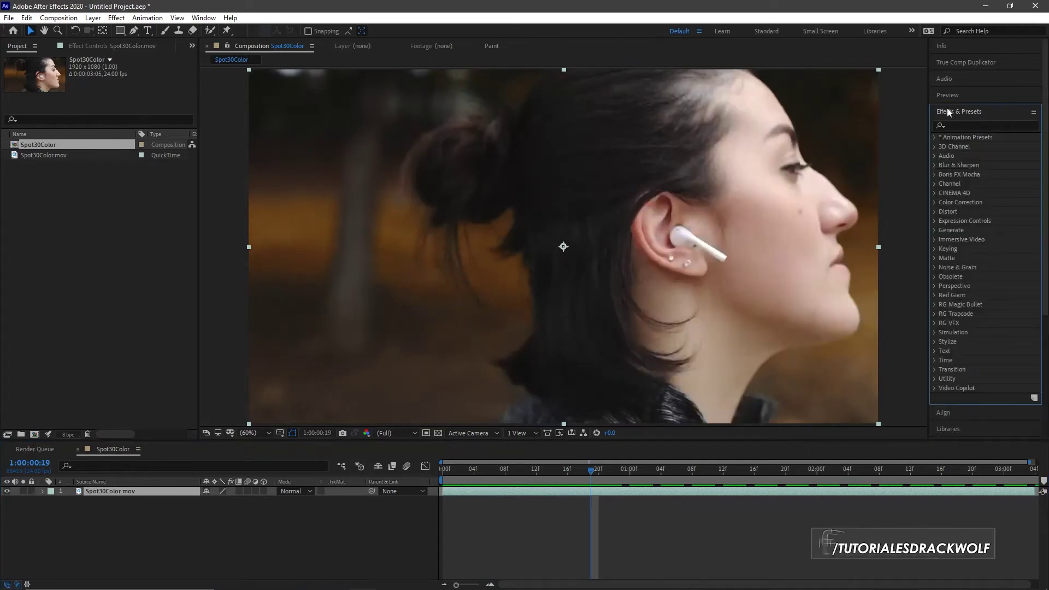
pyautogui.click(204, 18)
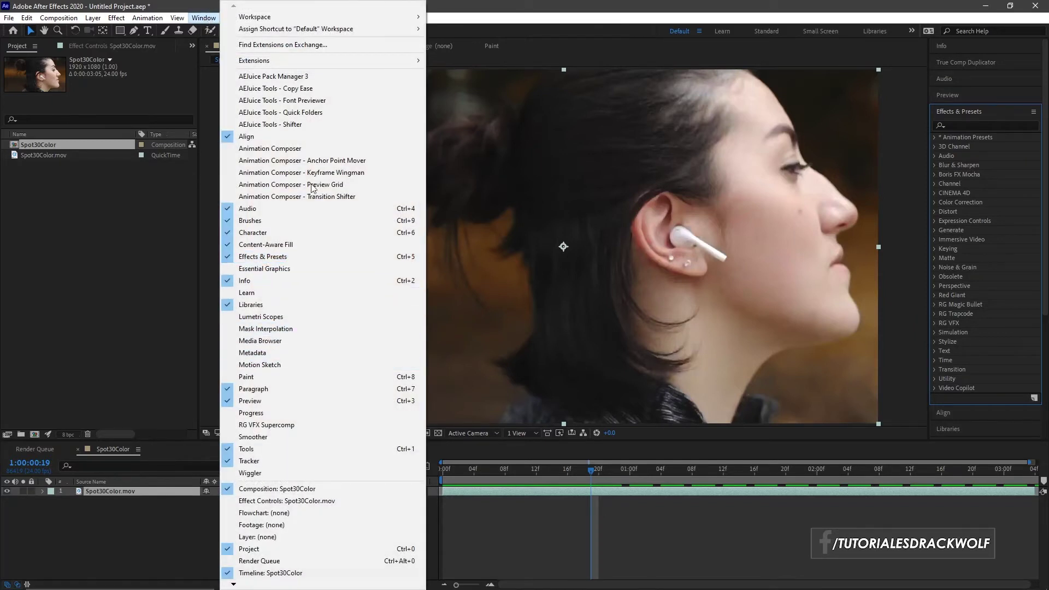
pyautogui.click(532, 5)
pyautogui.click(985, 123)
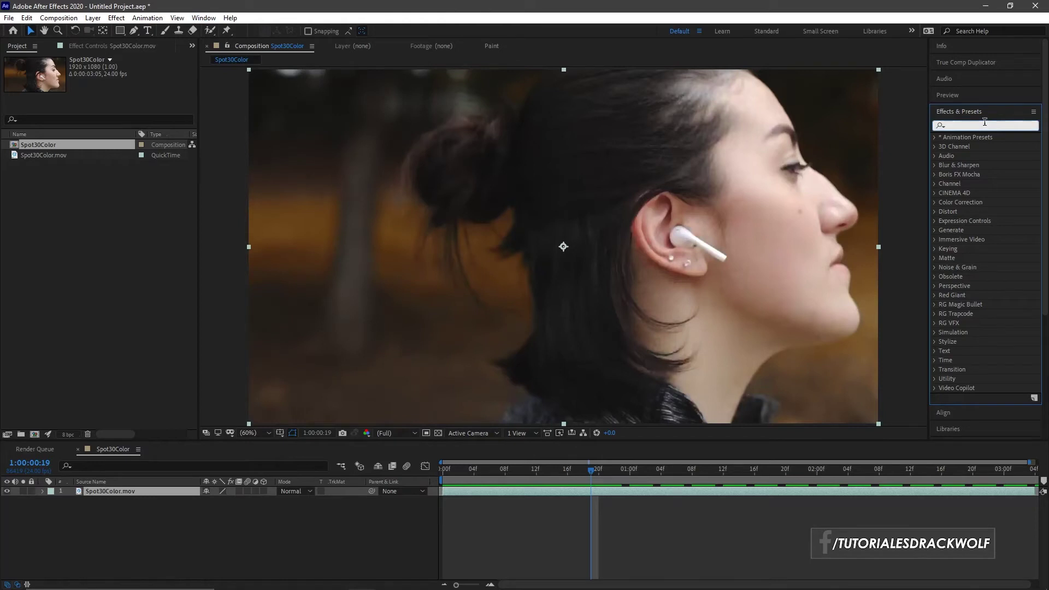
pyautogui.write('cc fore')
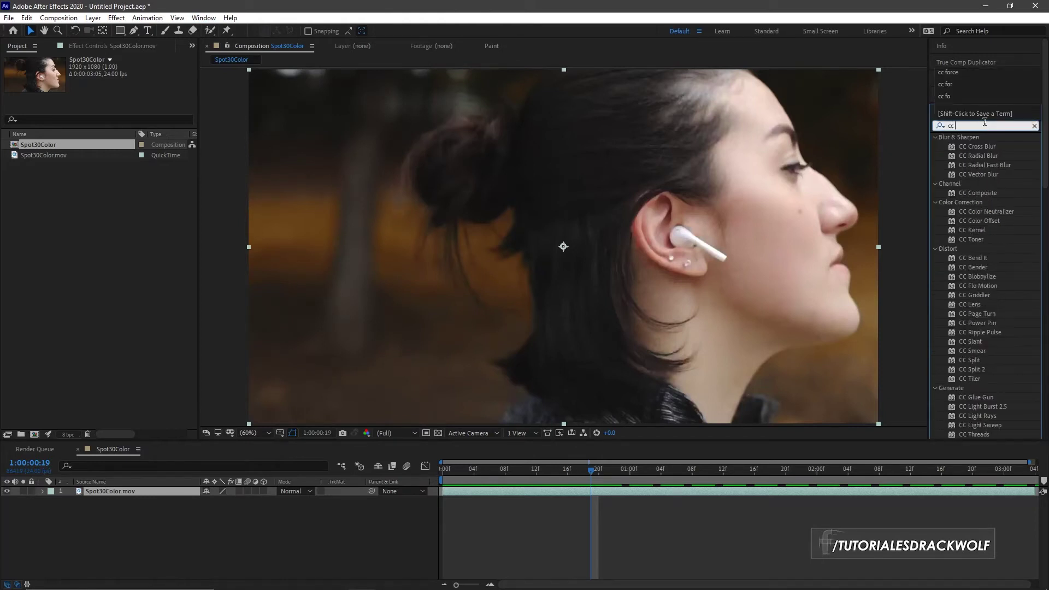
pyautogui.press('BackSpace')
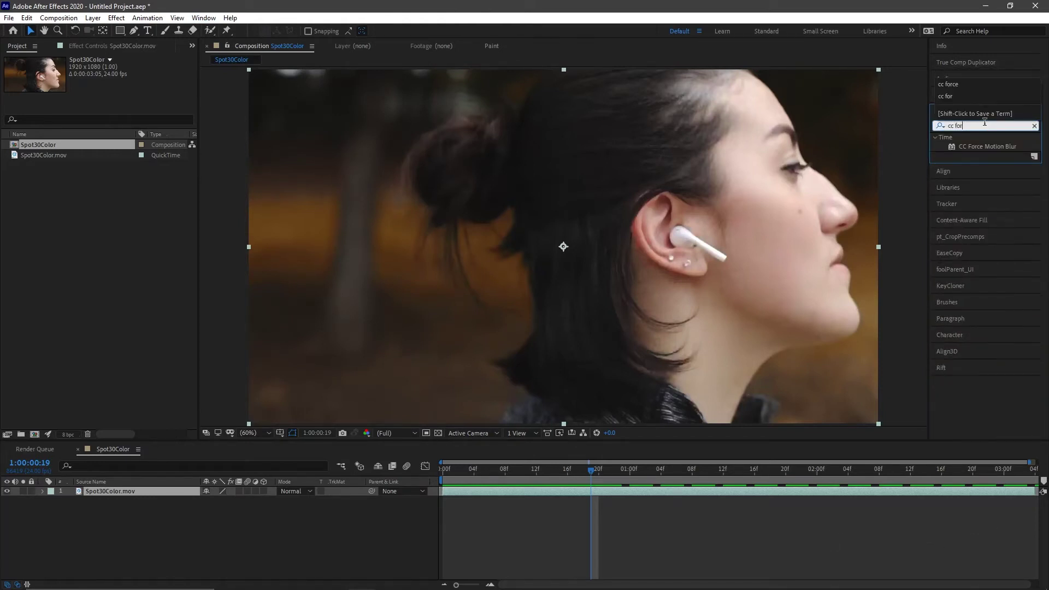
pyautogui.click(979, 146)
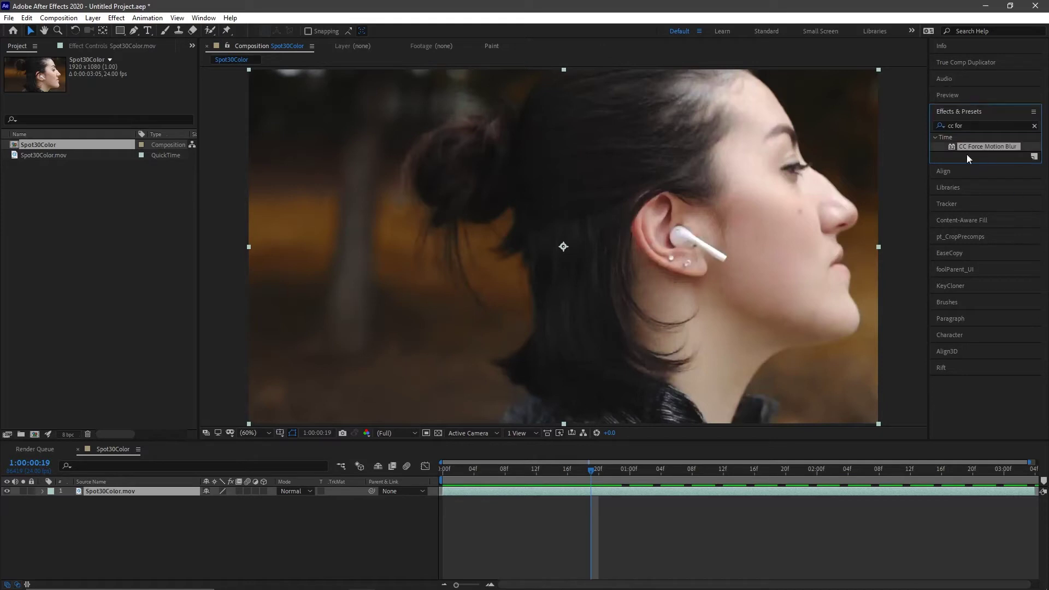
pyautogui.moveTo(983, 143); pyautogui.dragTo(625, 183)
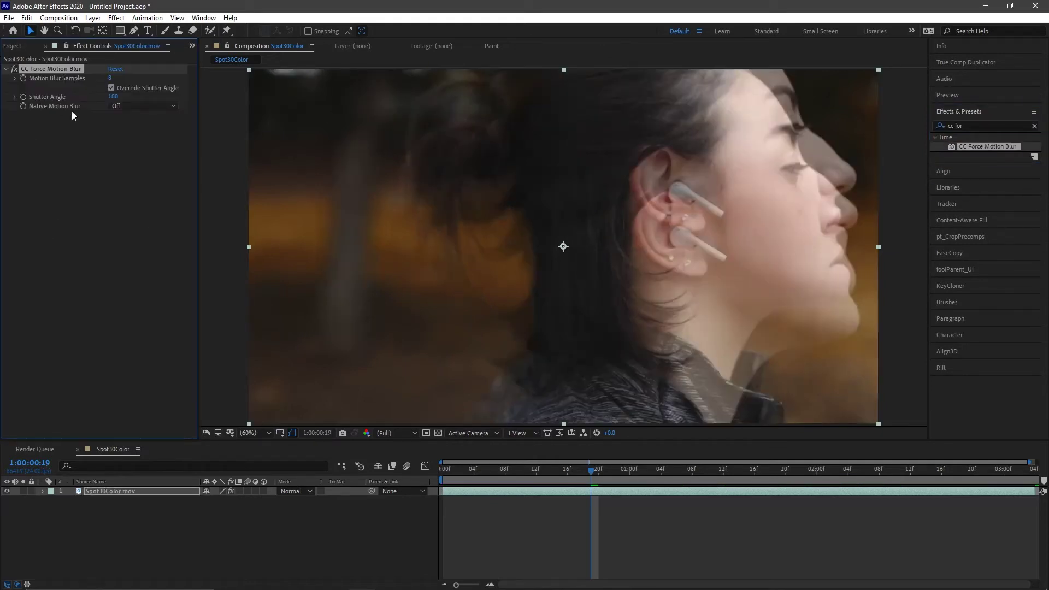
# - Select CC Force Motion Blur, zoom the viewer to 100%, and frame the woman's face
pyautogui.click(203, 17)
pyautogui.click(276, 341)
pyautogui.click(64, 143)
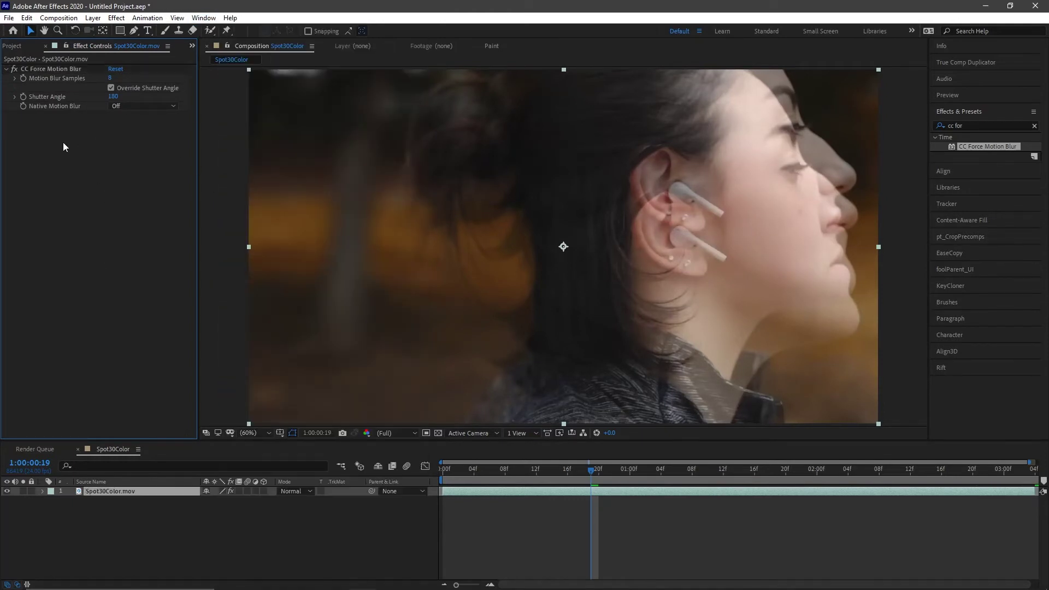
pyautogui.click(60, 70)
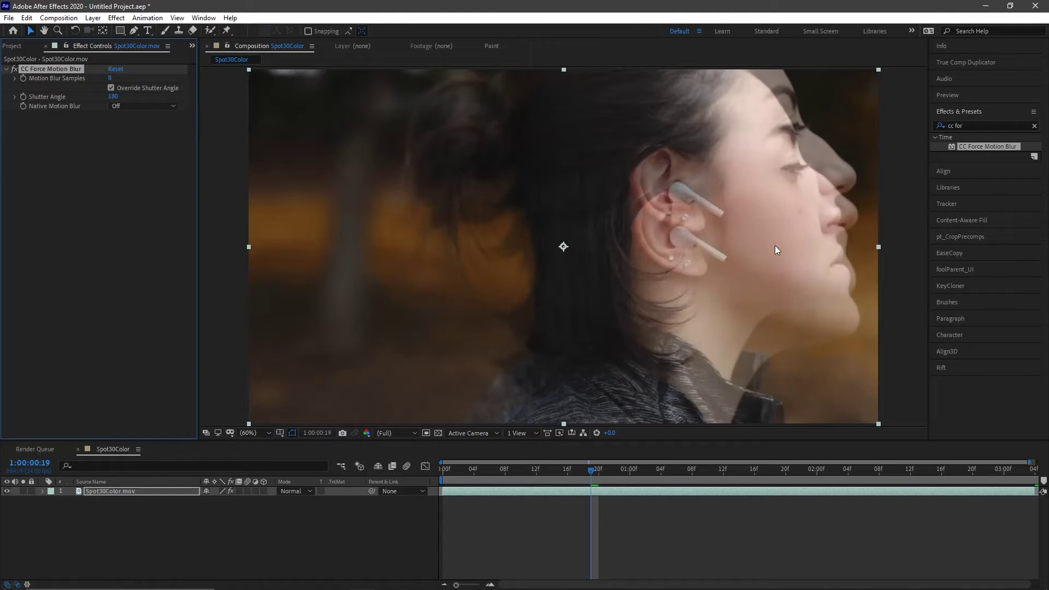
pyautogui.press('.')
pyautogui.press('.')
pyautogui.moveTo(838, 172)
pyautogui.mouseDown()
pyautogui.moveTo(668, 213)
pyautogui.moveTo(716, 241)
pyautogui.mouseUp()
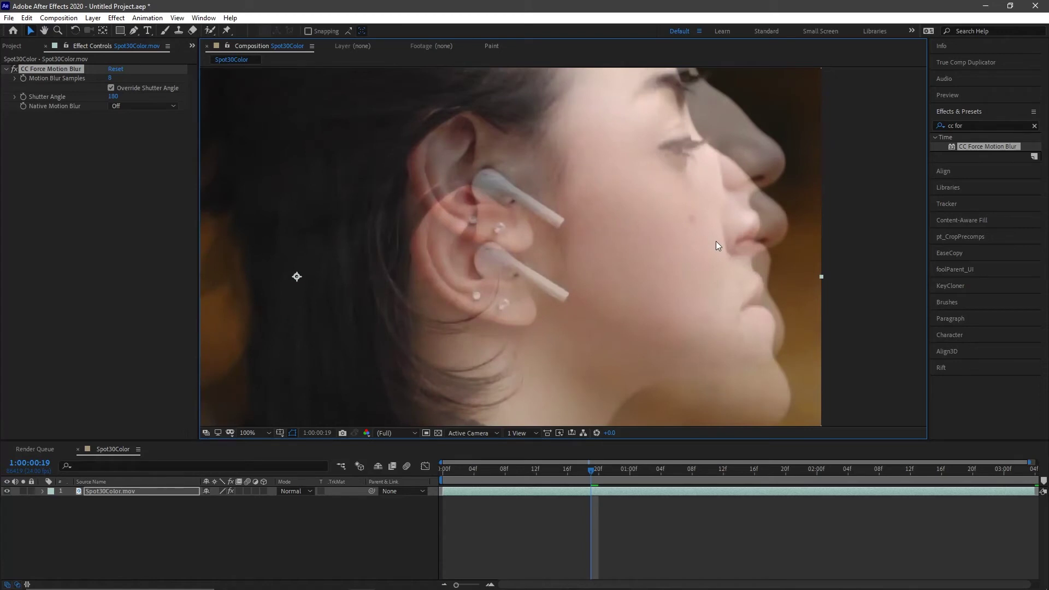
pyautogui.moveTo(716, 241); pyautogui.dragTo(717, 190)
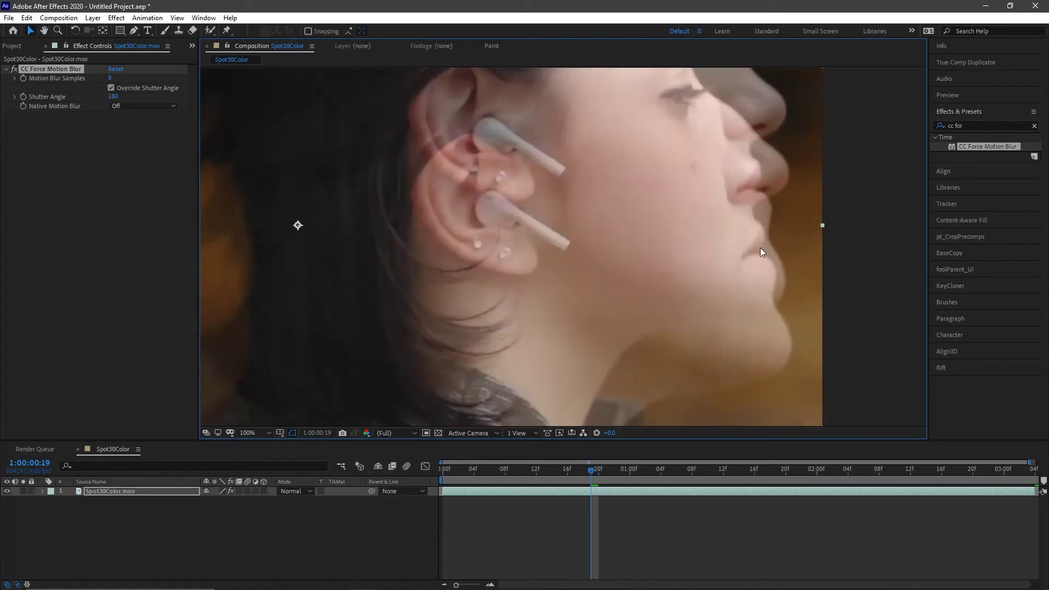
pyautogui.moveTo(760, 248); pyautogui.dragTo(755, 262)
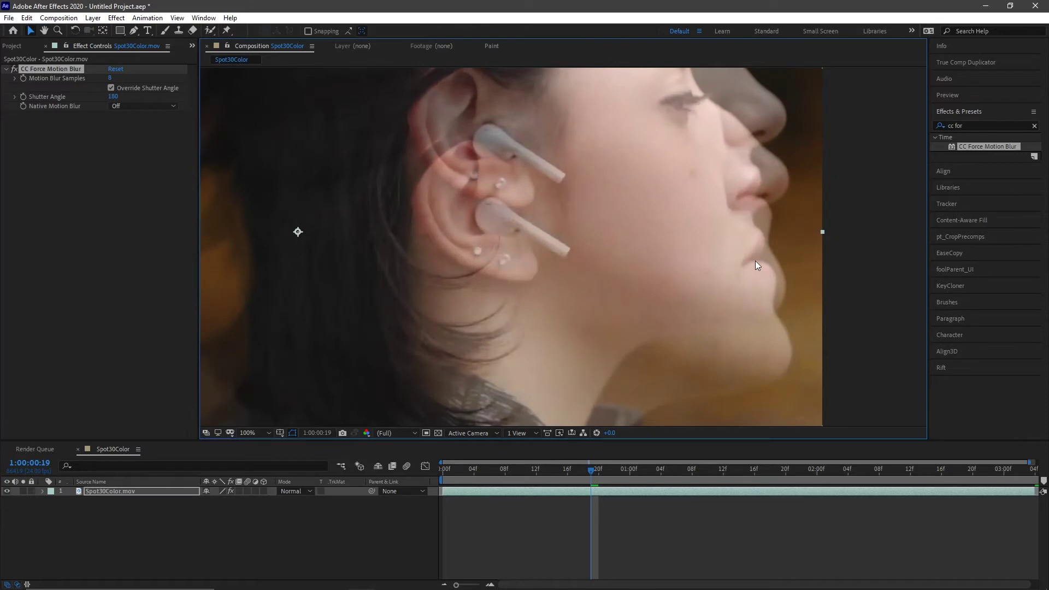
pyautogui.moveTo(744, 174); pyautogui.dragTo(742, 204)
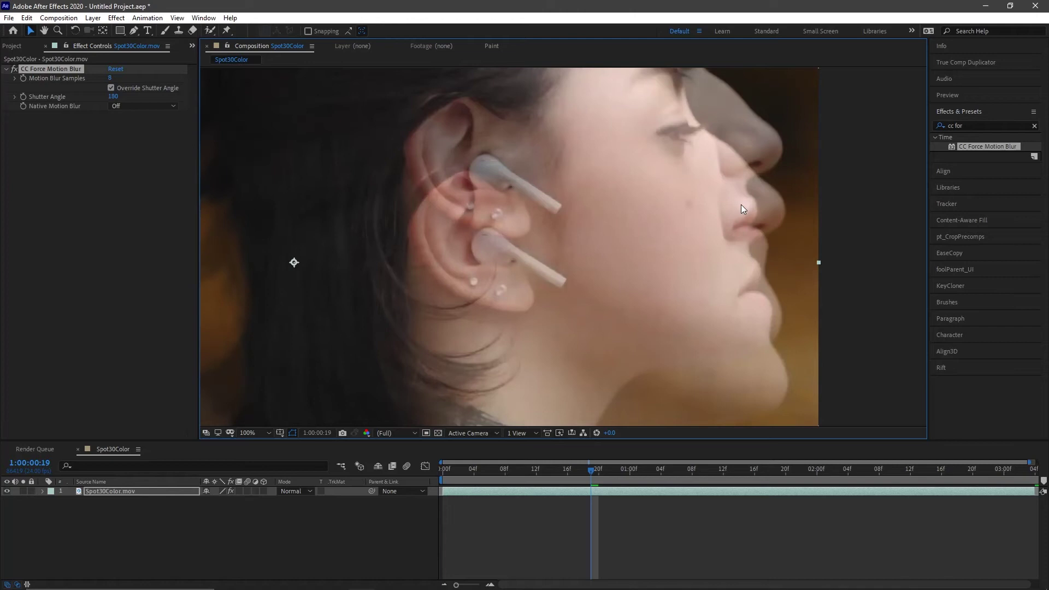
# - Set the clip layer's Frame Blending switch to Pixel Motion
pyautogui.click(698, 287)
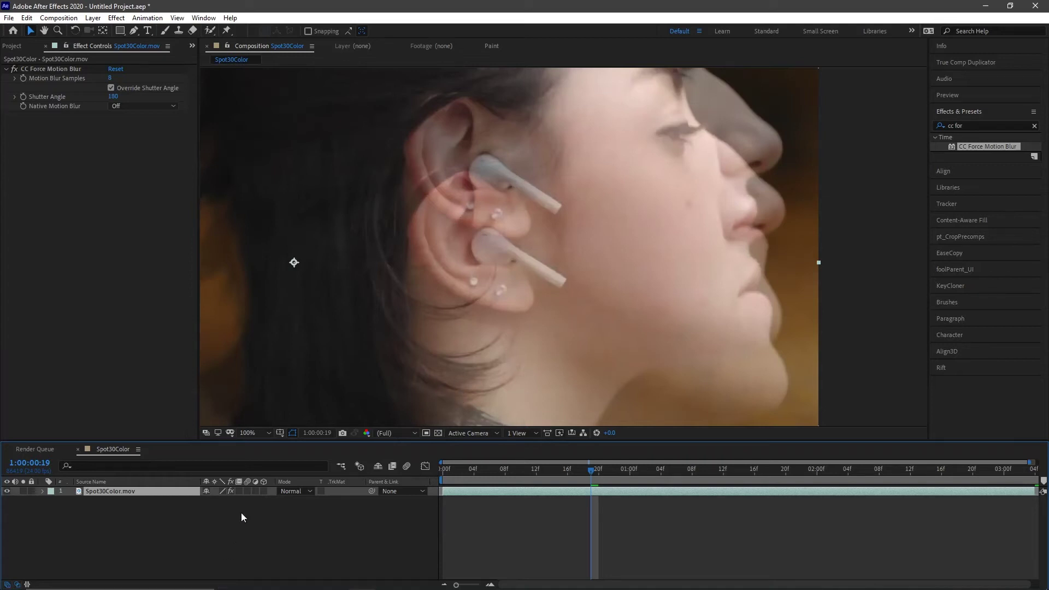
pyautogui.click(238, 491)
pyautogui.click(238, 491)
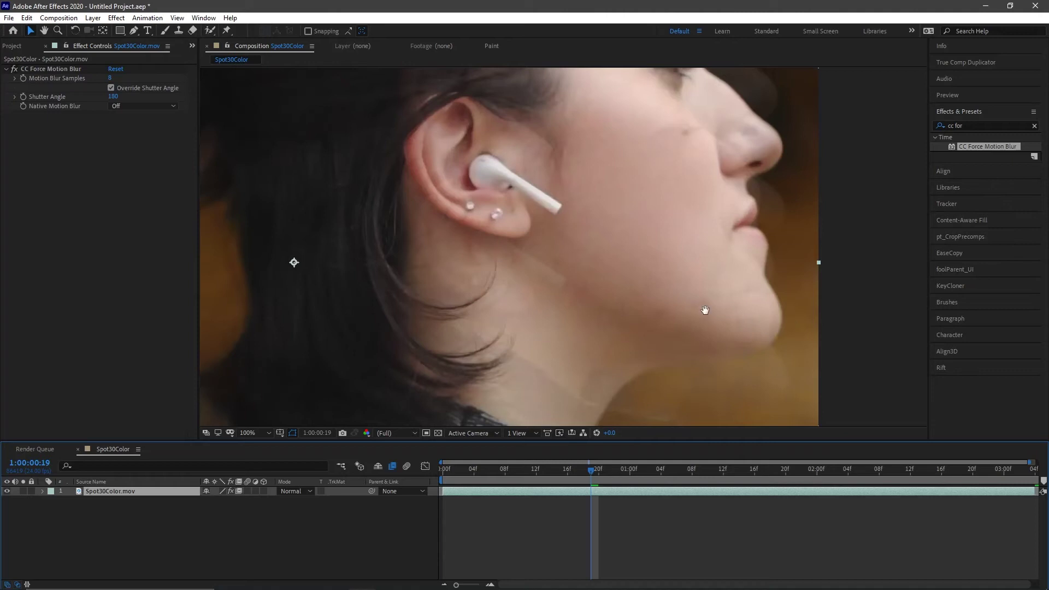
pyautogui.moveTo(705, 310); pyautogui.dragTo(696, 251)
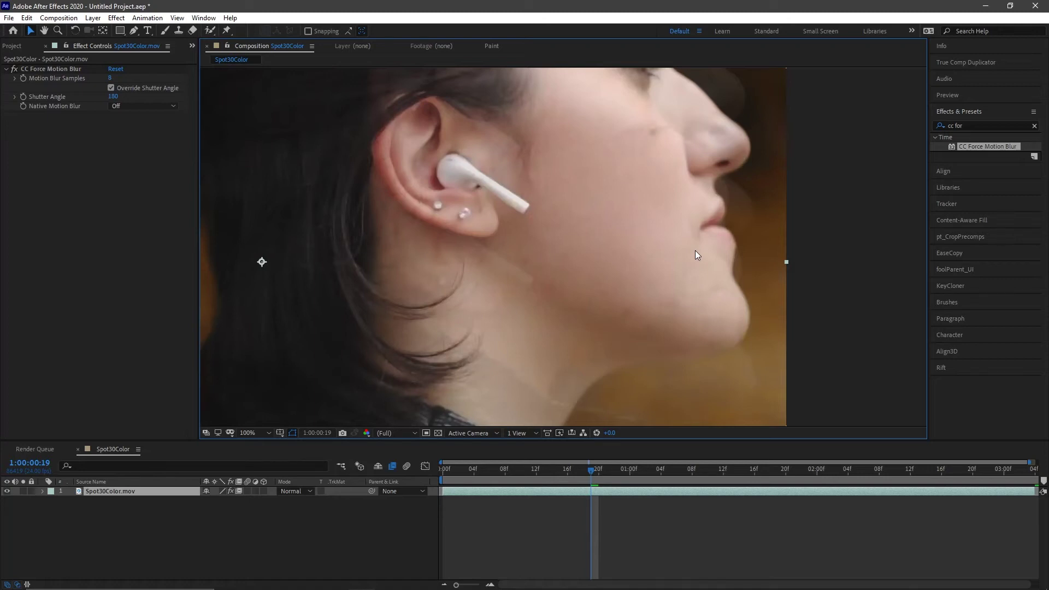
pyautogui.moveTo(693, 251); pyautogui.dragTo(682, 275)
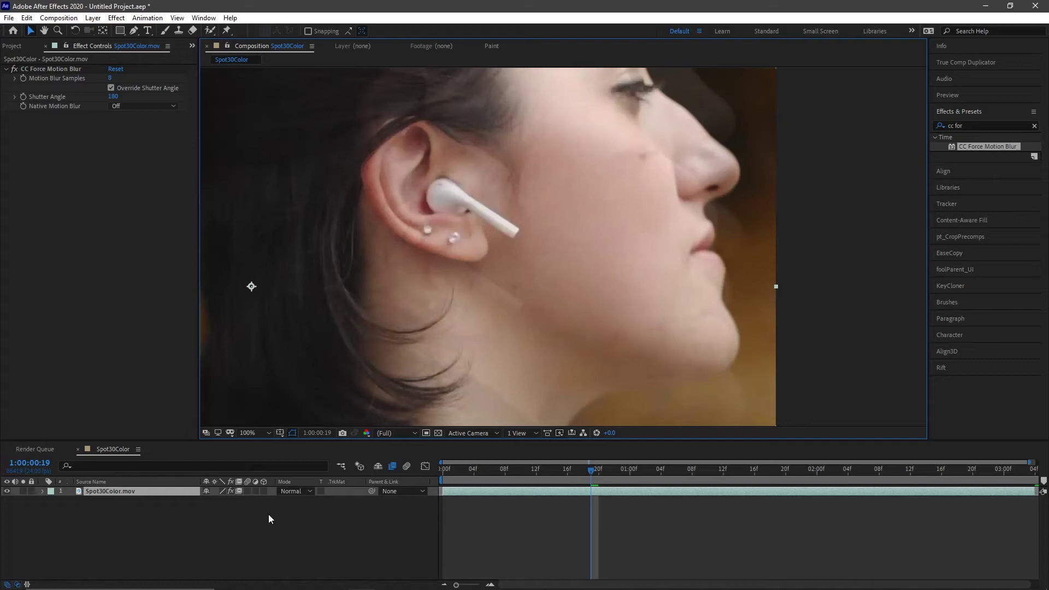
pyautogui.click(239, 491)
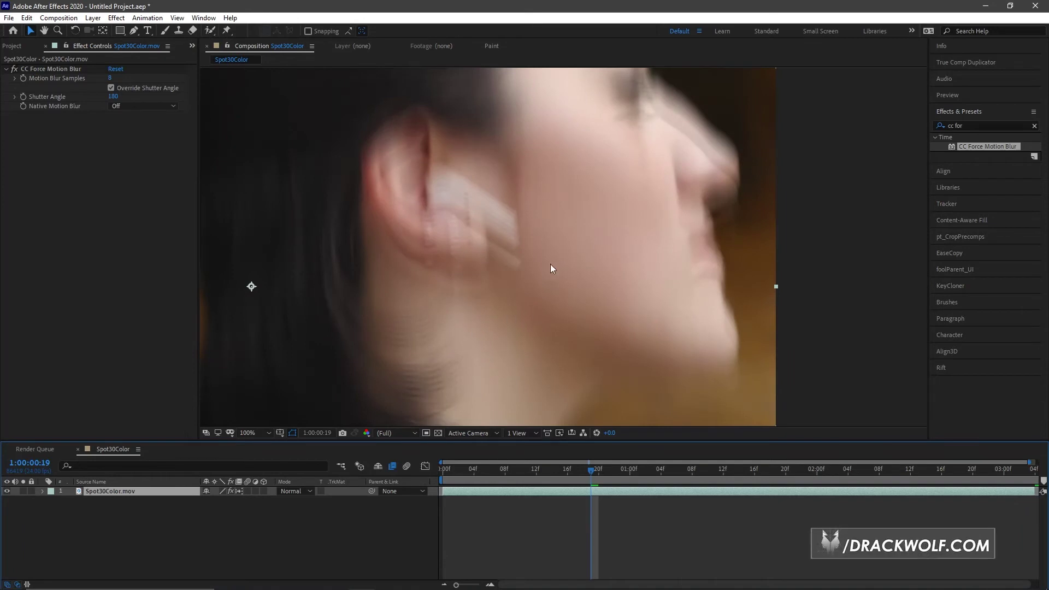
pyautogui.moveTo(543, 272); pyautogui.dragTo(651, 265)
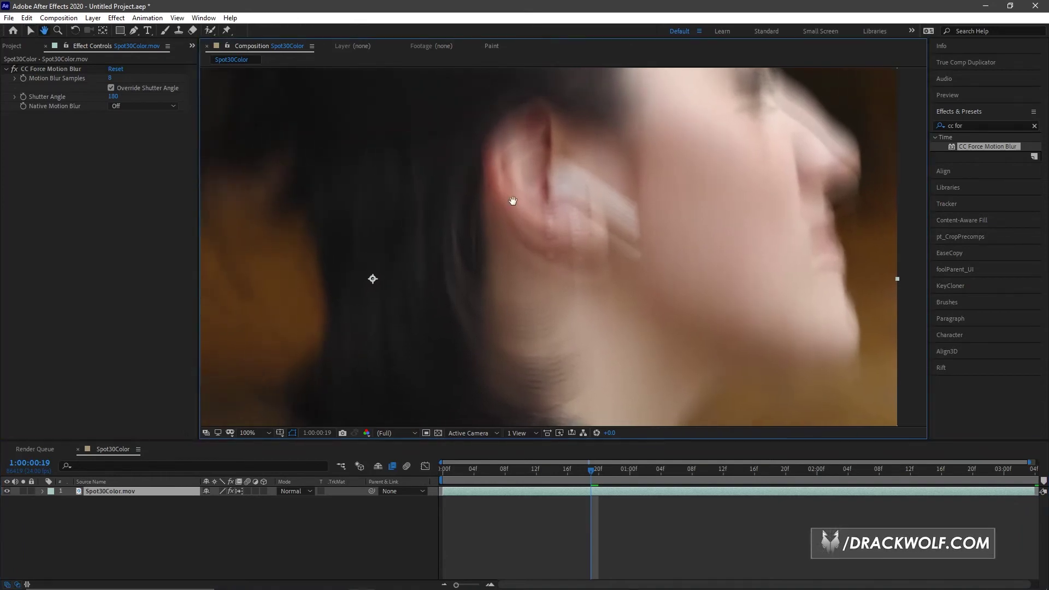
pyautogui.moveTo(512, 199)
pyautogui.mouseDown()
pyautogui.moveTo(523, 218)
pyautogui.moveTo(617, 208)
pyautogui.mouseUp()
pyautogui.scroll(-2, 533, 216)
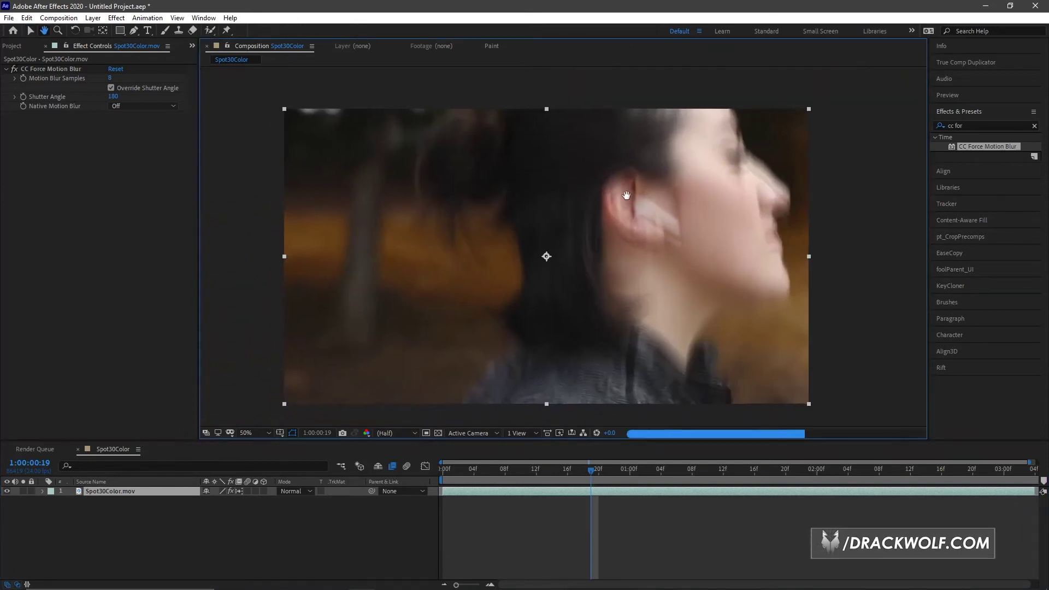
pyautogui.press('v')
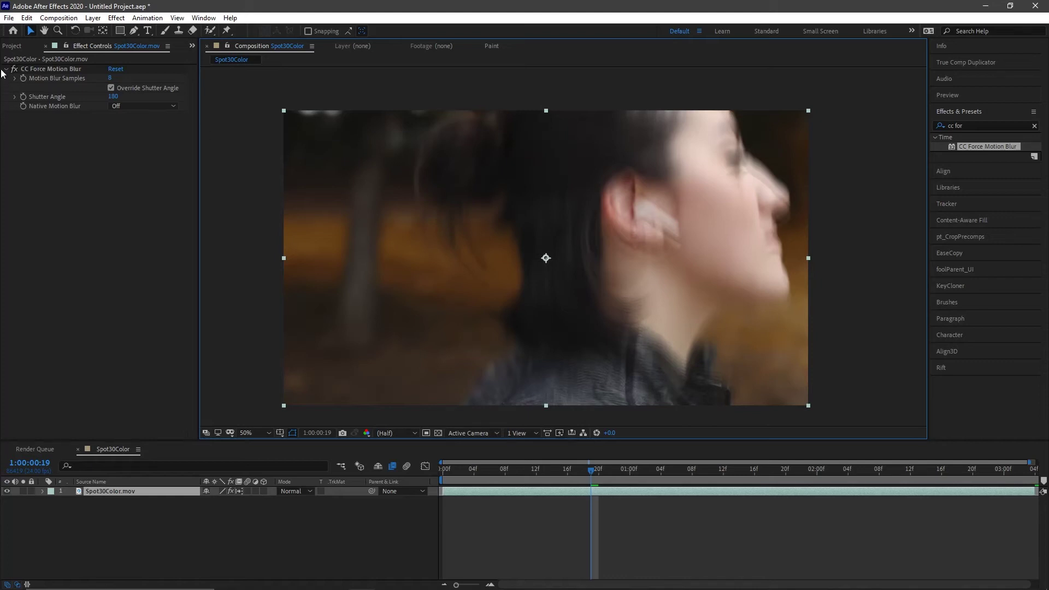
pyautogui.click(48, 69)
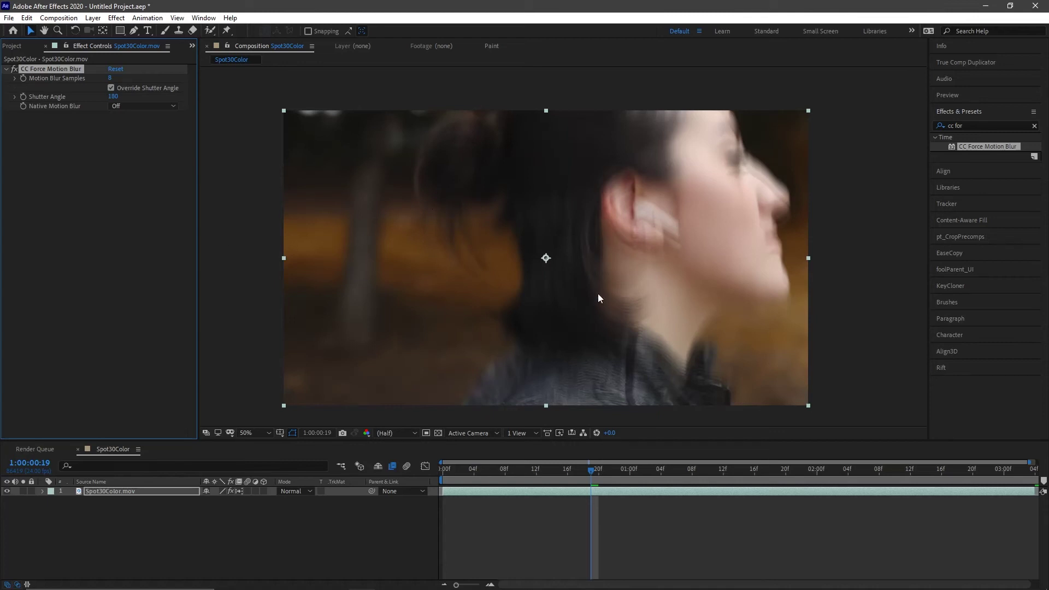
pyautogui.scroll(1, 603, 272)
pyautogui.scroll(1, 604, 272)
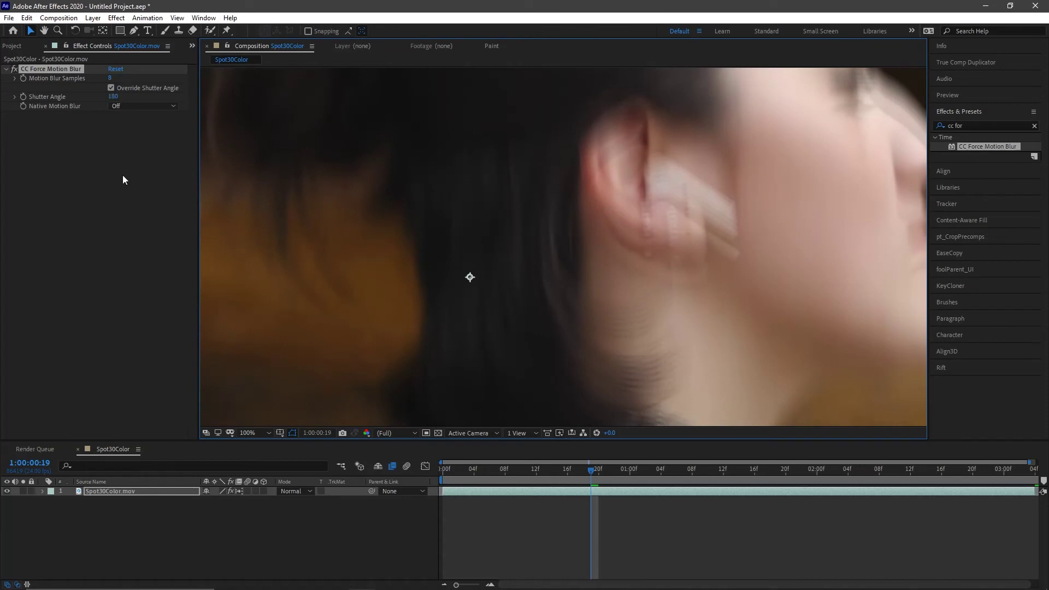
# - Set CC Force Motion Blur's Shutter Angle to 360, then lower it to 45
pyautogui.click(114, 97)
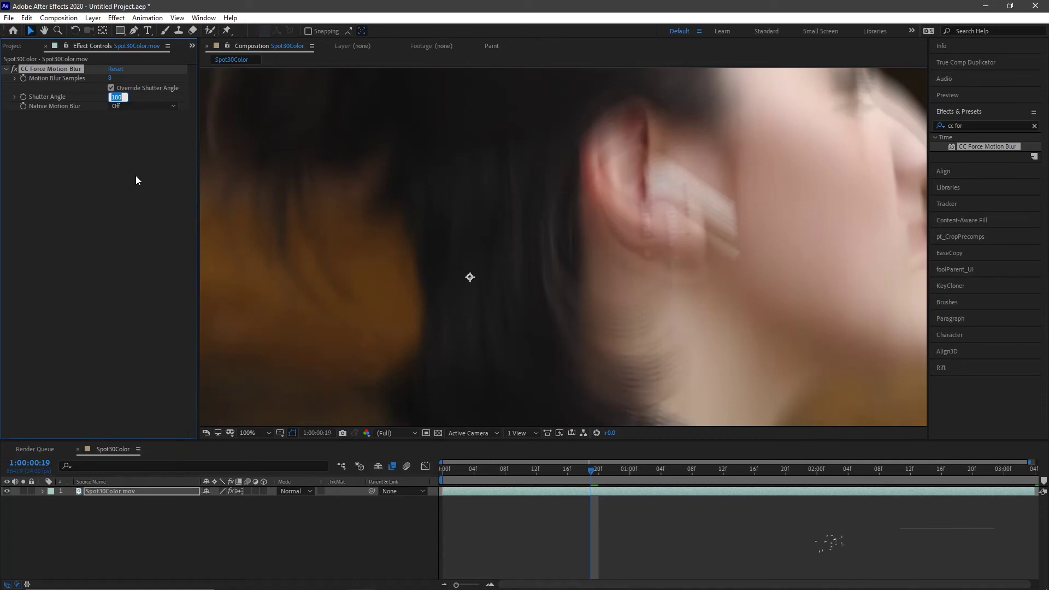
pyautogui.write('3')
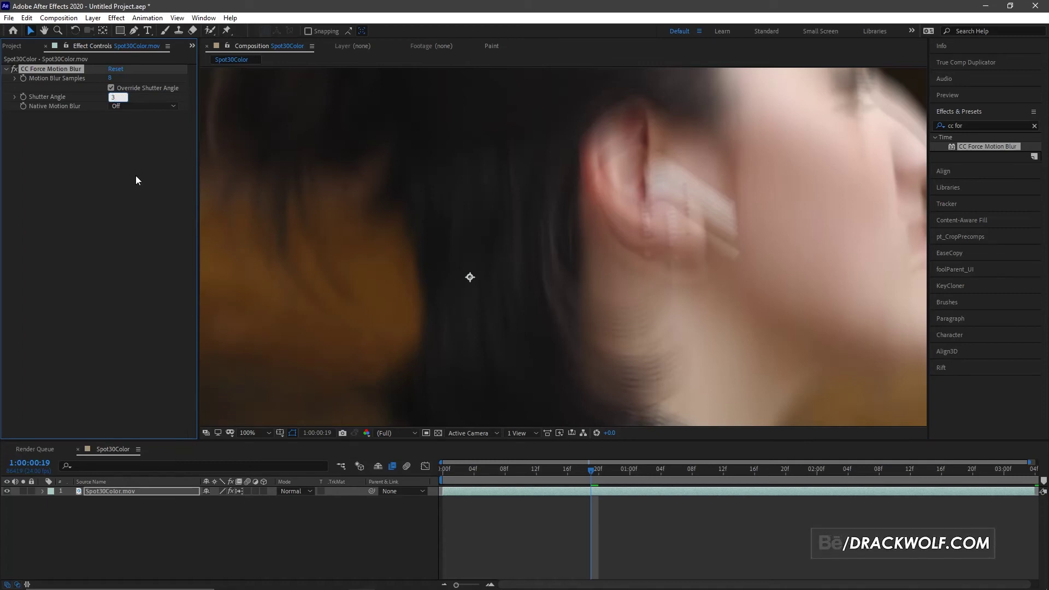
pyautogui.write('60')
pyautogui.click(72, 204)
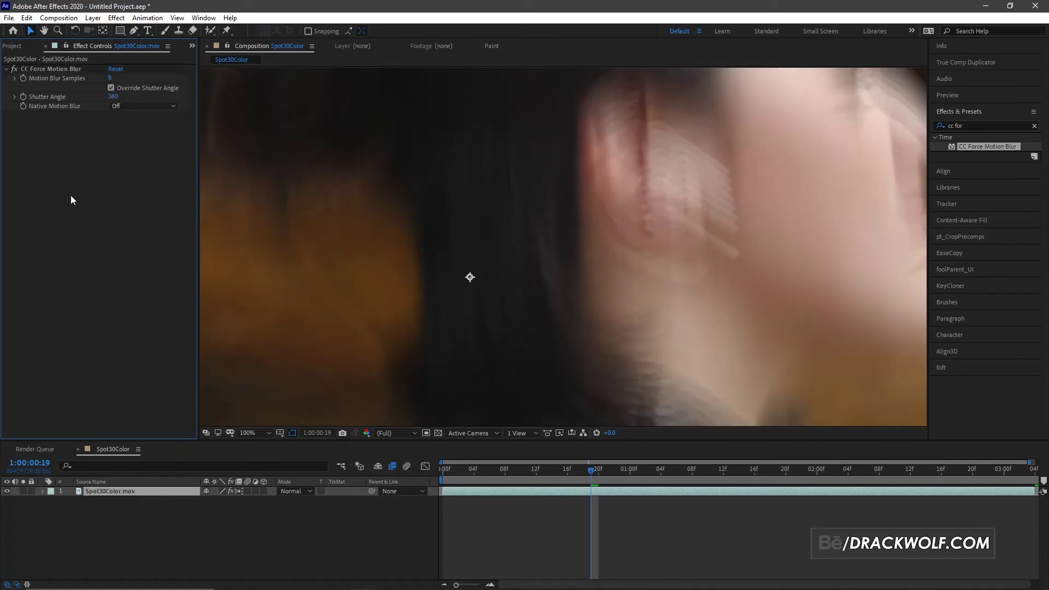
pyautogui.click(115, 98)
pyautogui.write('45')
pyautogui.press('Return')
# - Pan and zoom around the face and ear to inspect the lighter blur
pyautogui.moveTo(654, 186); pyautogui.dragTo(592, 189)
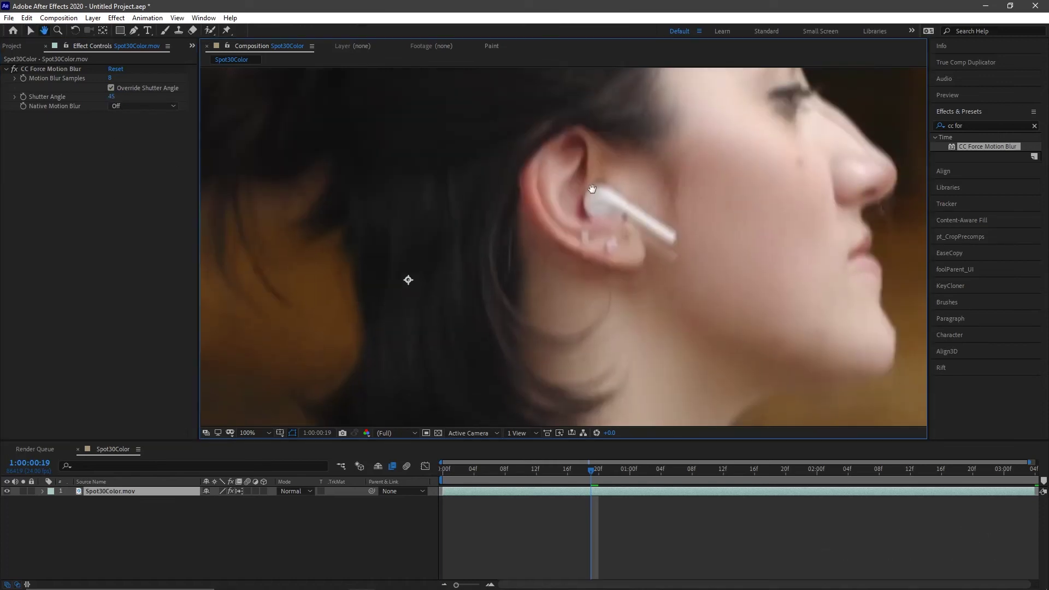
pyautogui.press('v')
pyautogui.press(',')
pyautogui.moveTo(505, 184)
pyautogui.mouseDown()
pyautogui.moveTo(593, 176)
pyautogui.moveTo(607, 190)
pyautogui.mouseUp()
pyautogui.press('h')
pyautogui.press('.')
pyautogui.press('v')
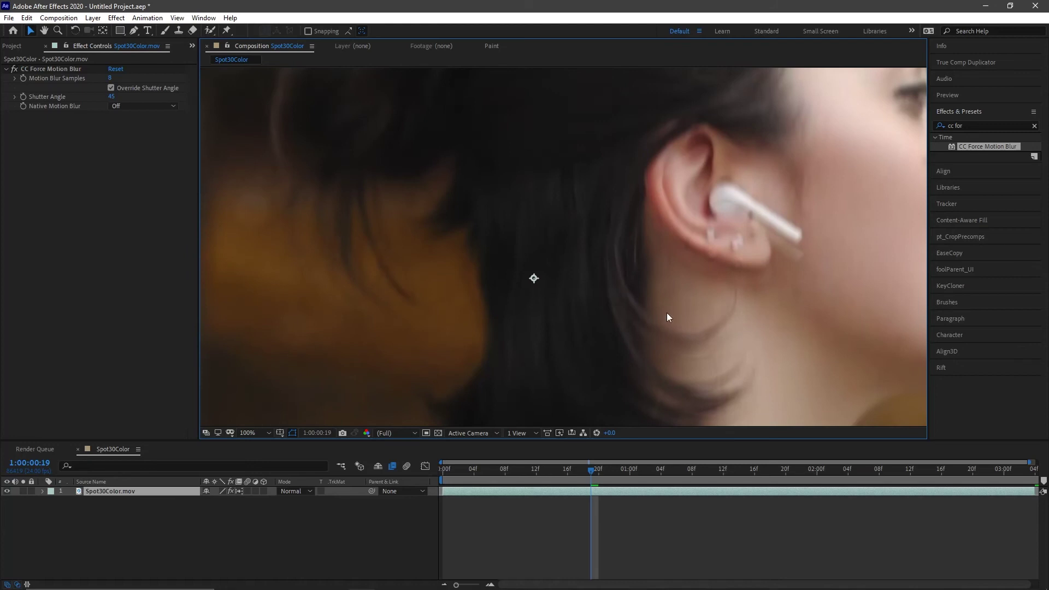
pyautogui.press('h')
pyautogui.moveTo(651, 281); pyautogui.dragTo(624, 256)
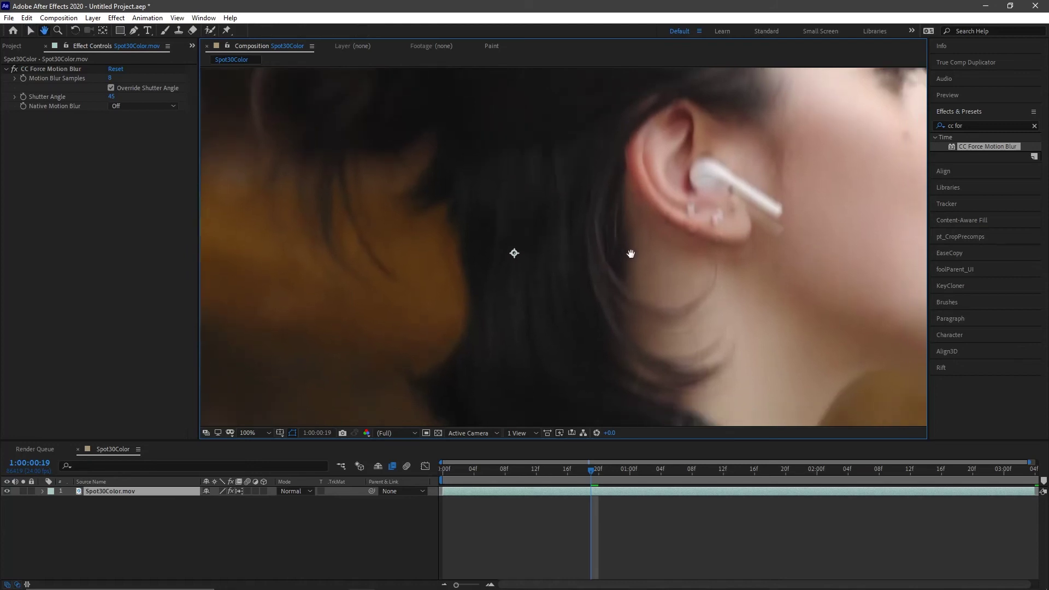
pyautogui.press('v')
pyautogui.scroll(-3, 768, 219)
pyautogui.hscroll(5, 602, 213)
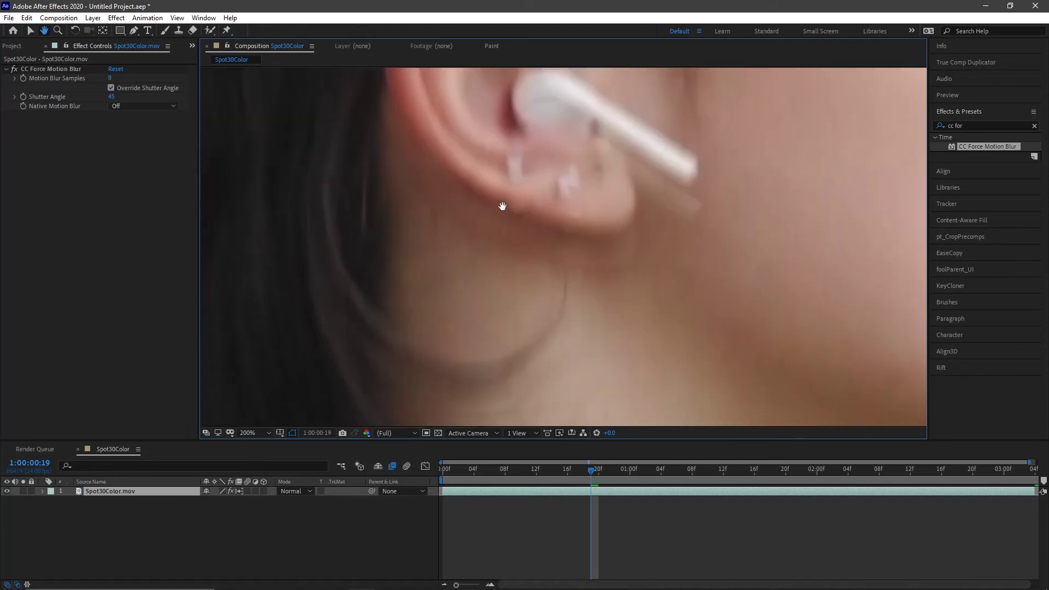
pyautogui.scroll(2, 684, 271)
pyautogui.hscroll(-3, 625, 246)
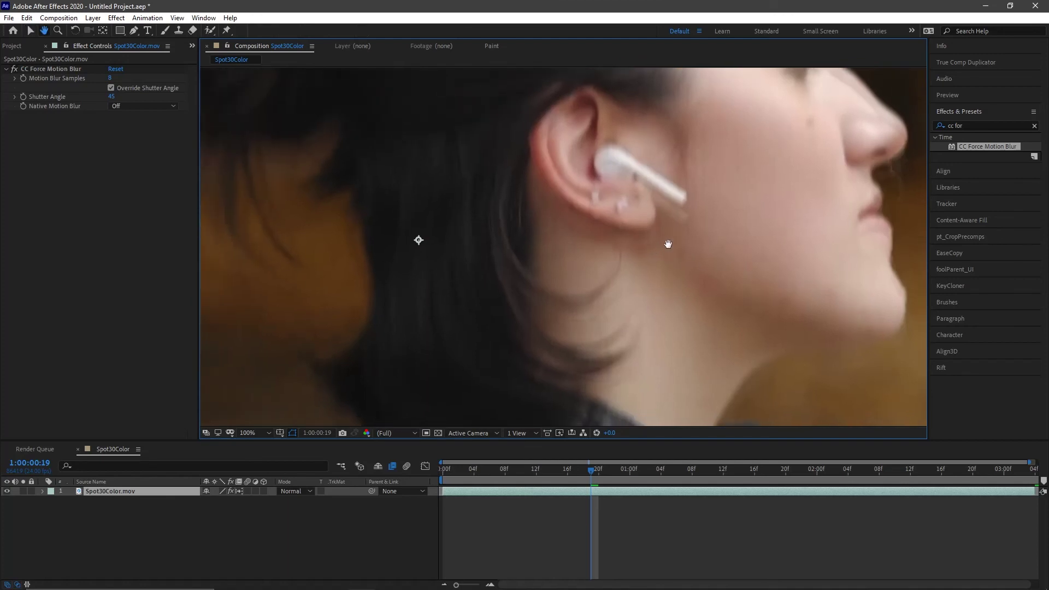
# - Set Motion Blur Samples to 16
pyautogui.click(110, 78)
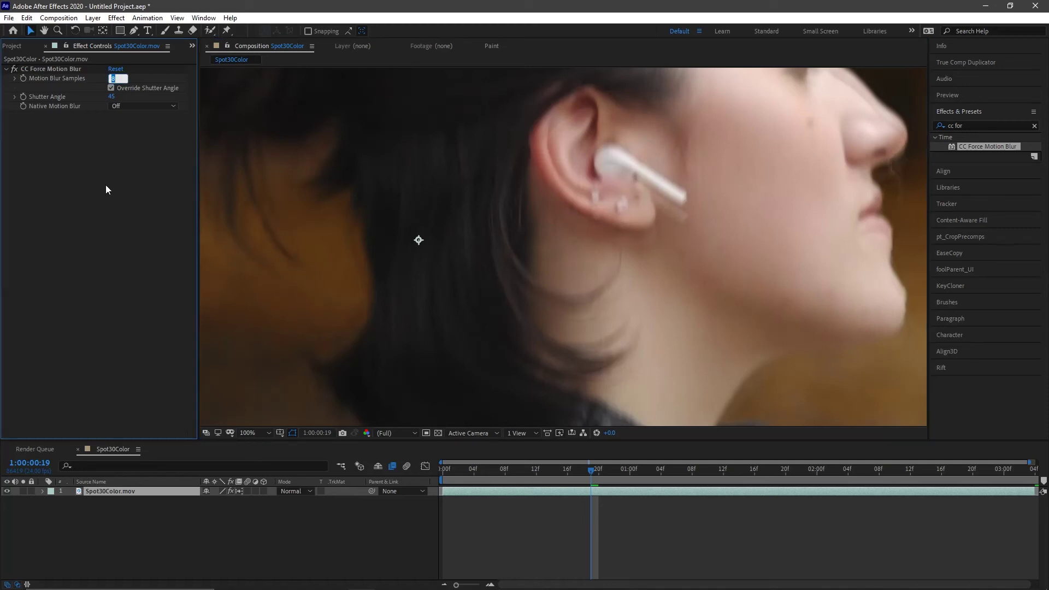
pyautogui.write('16')
pyautogui.press('Return')
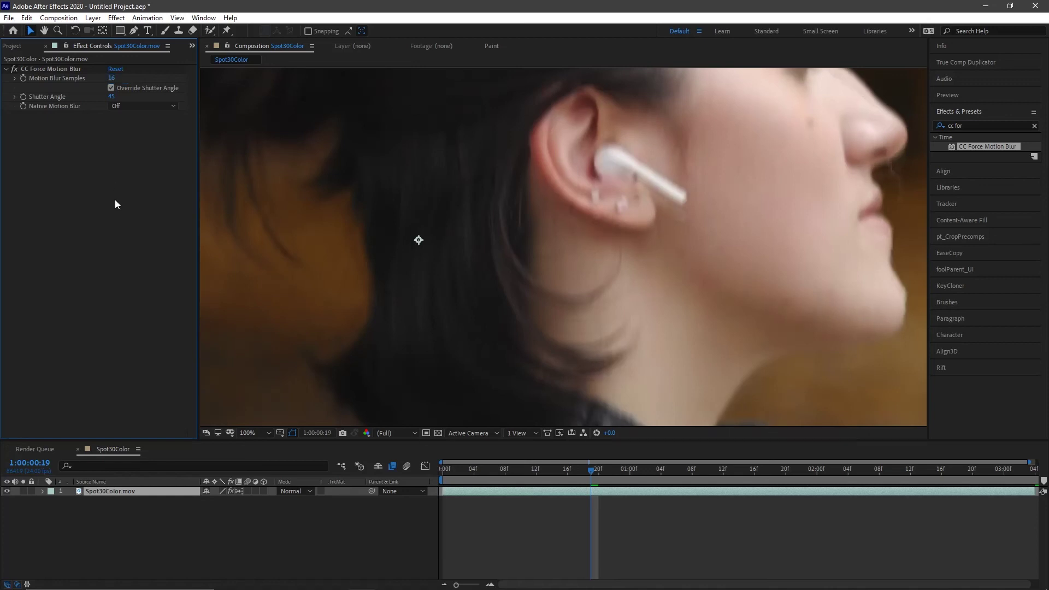
# - Zoom in on the ear, then back out to inspect the smoother blur
pyautogui.scroll(2, 645, 218)
pyautogui.moveTo(624, 216); pyautogui.dragTo(622, 253)
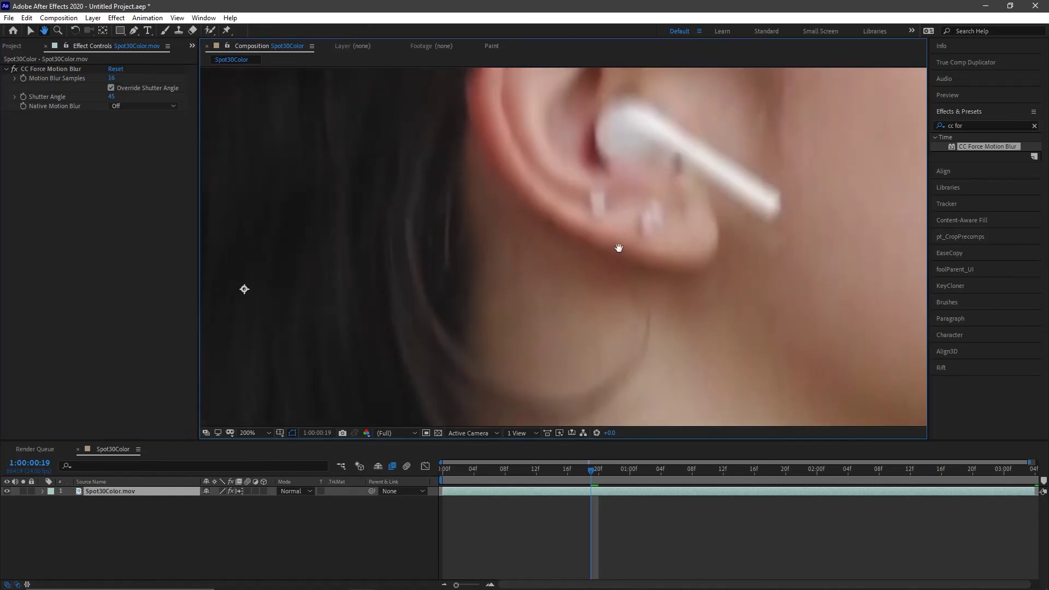
pyautogui.scroll(-2, 622, 254)
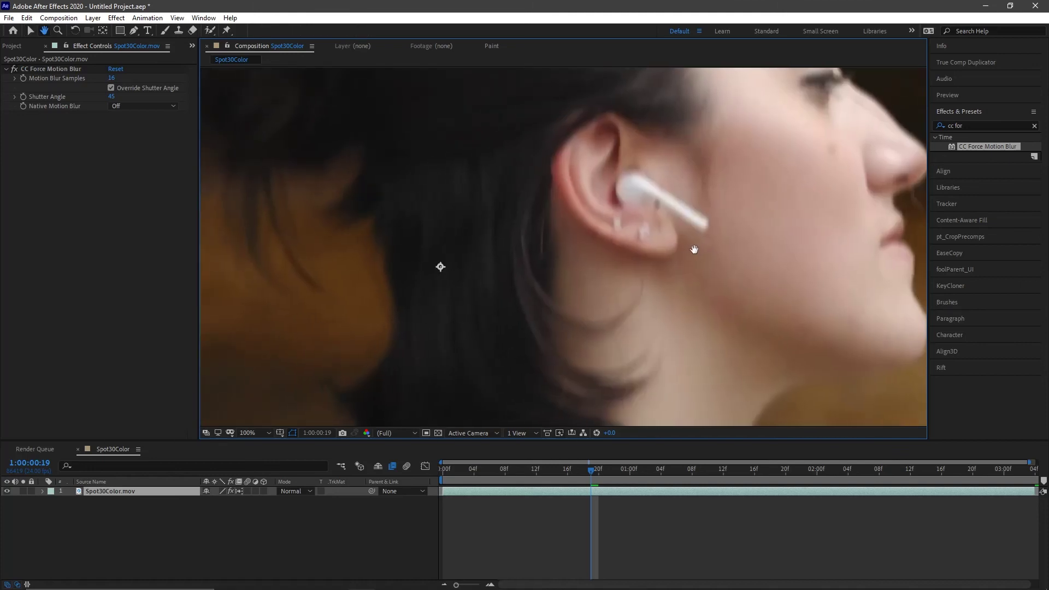
pyautogui.scroll(-2, 629, 258)
pyautogui.moveTo(630, 258); pyautogui.dragTo(631, 247)
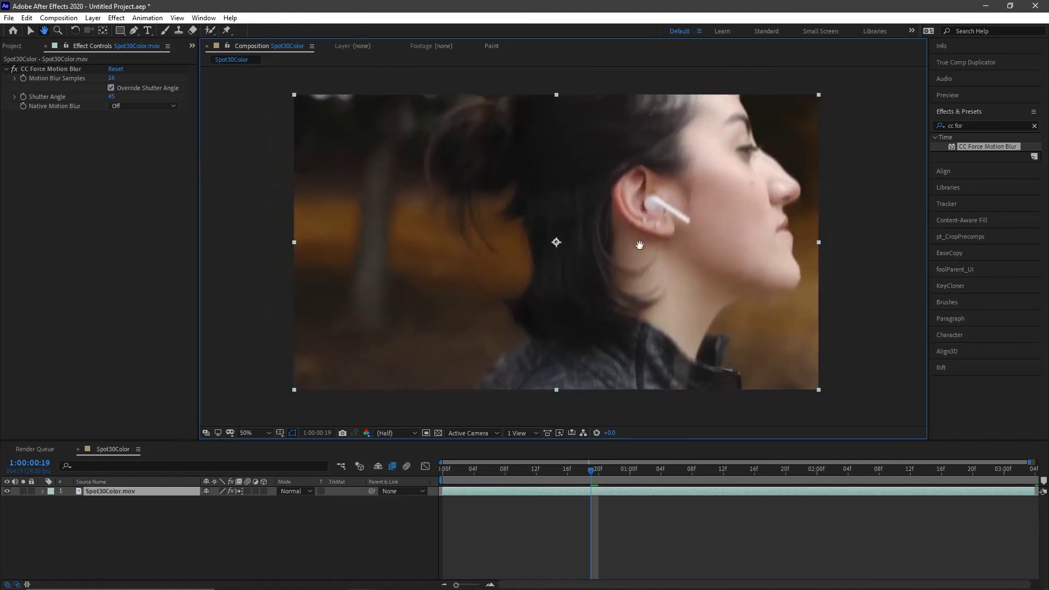
pyautogui.press('v')
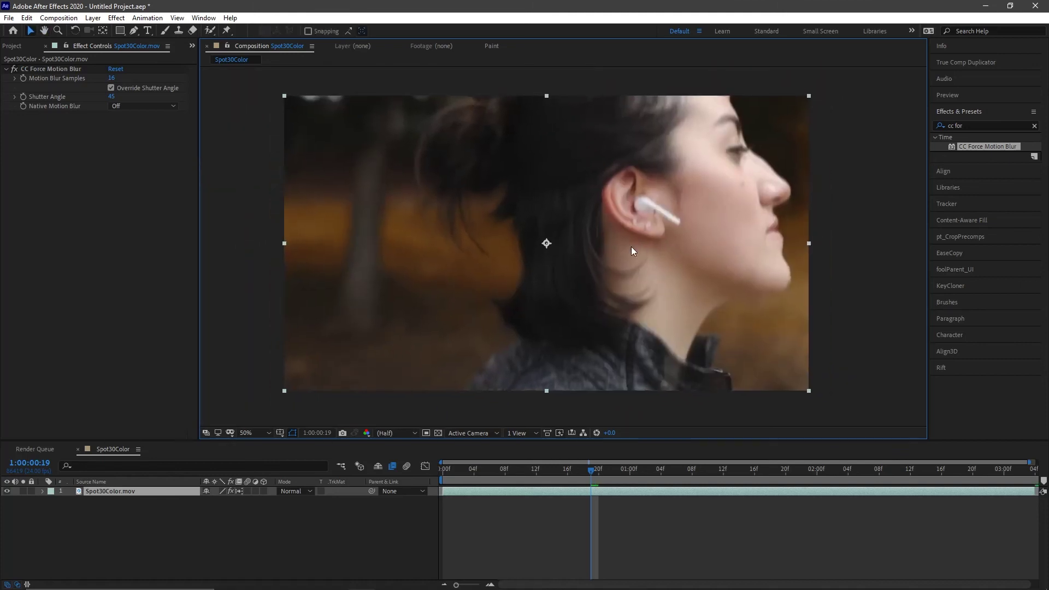
# - Select CC Force Motion Blur and choose On in its Native Motion Blur dropdown
pyautogui.click(64, 70)
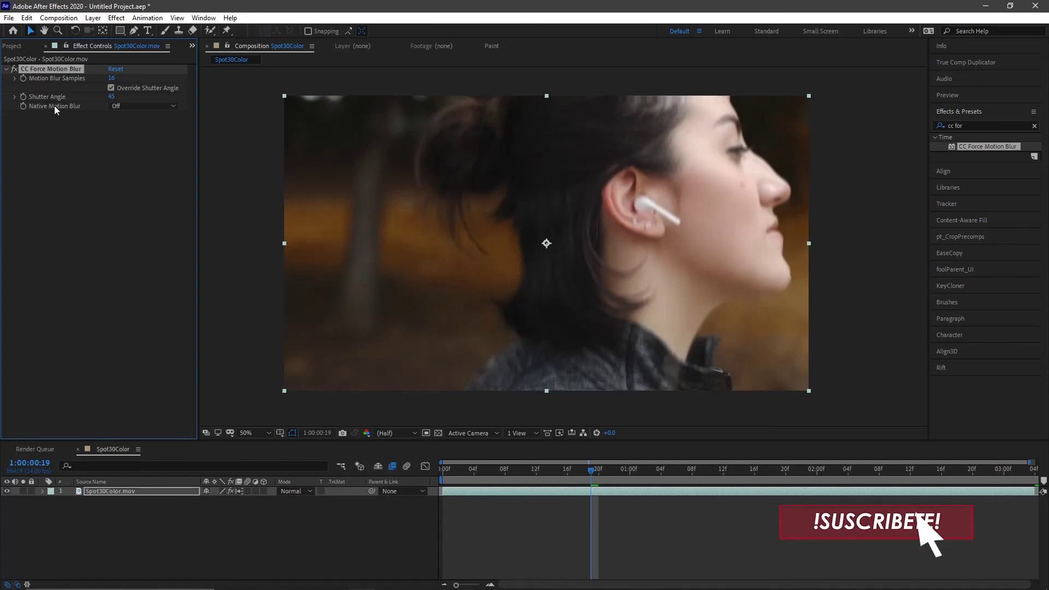
pyautogui.click(134, 106)
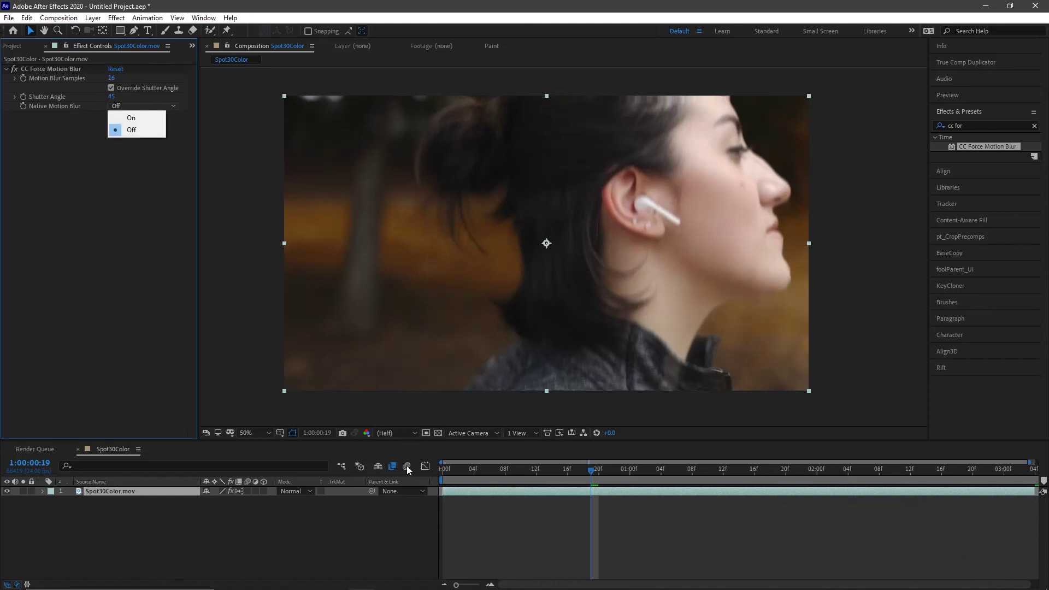
pyautogui.click(414, 515)
pyautogui.click(414, 514)
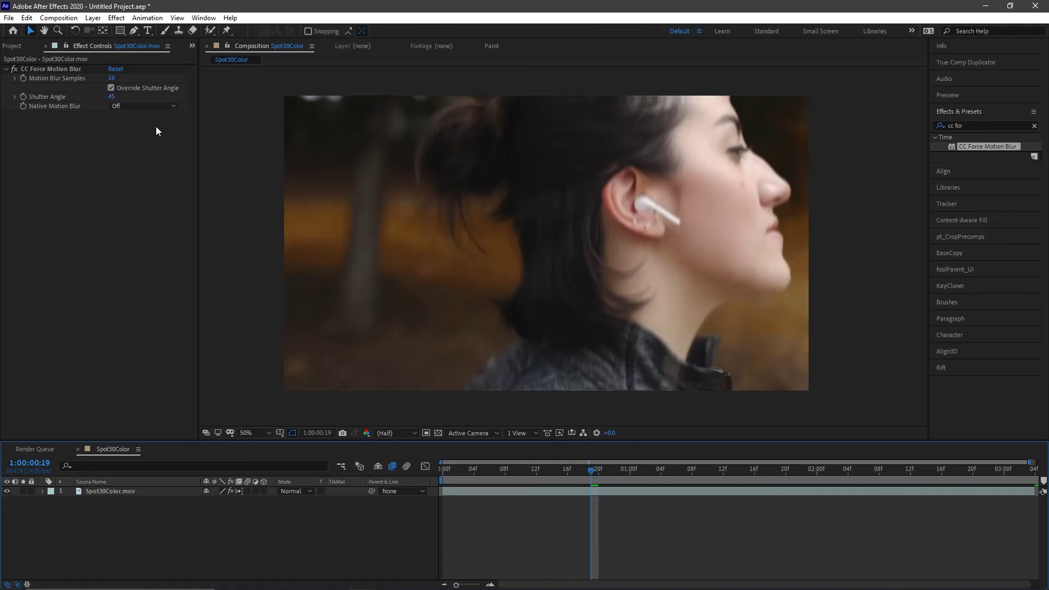
pyautogui.click(138, 105)
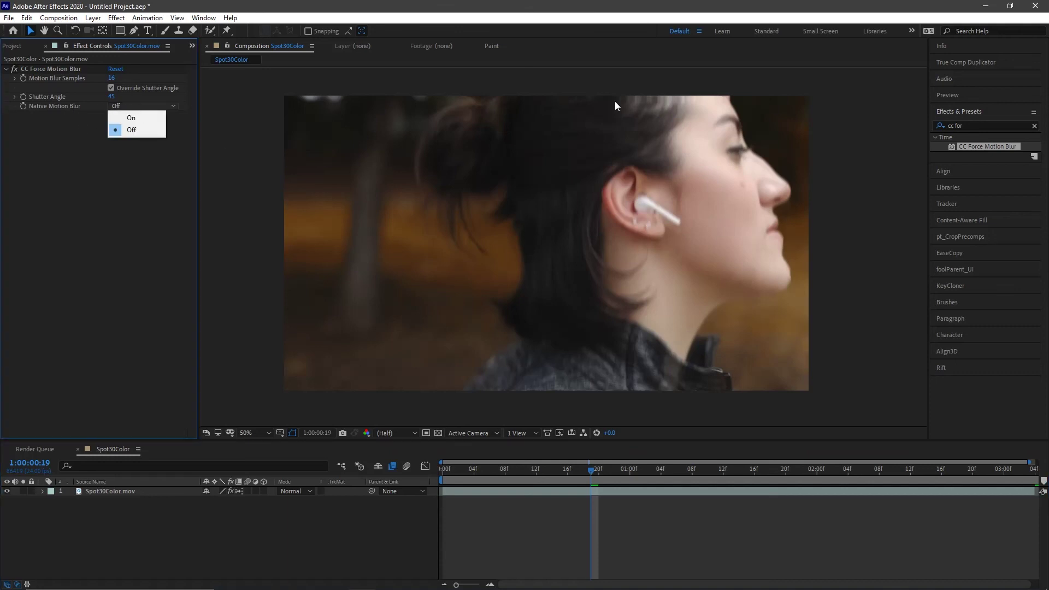
pyautogui.click(90, 164)
pyautogui.click(138, 105)
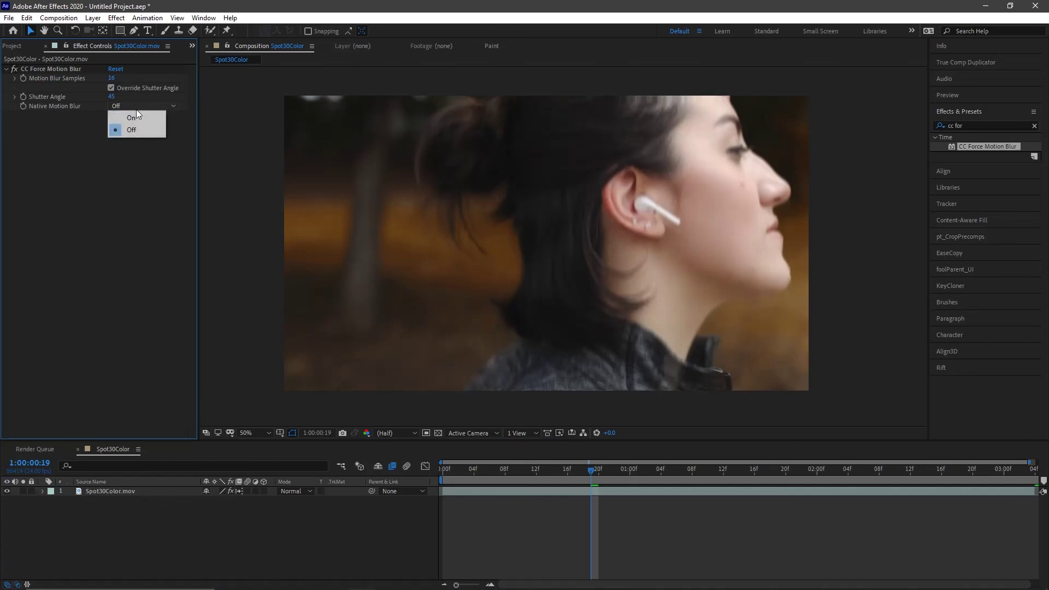